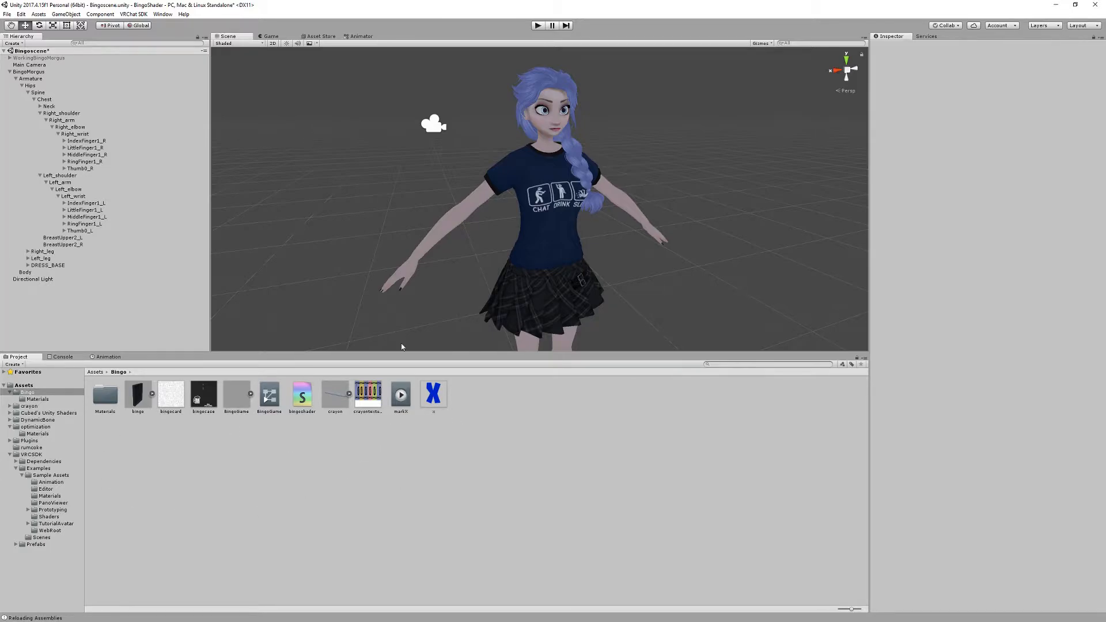
- Add the BingoGame prefab from the Bingo assets folder to the scene as a top-level object
click(434, 396)
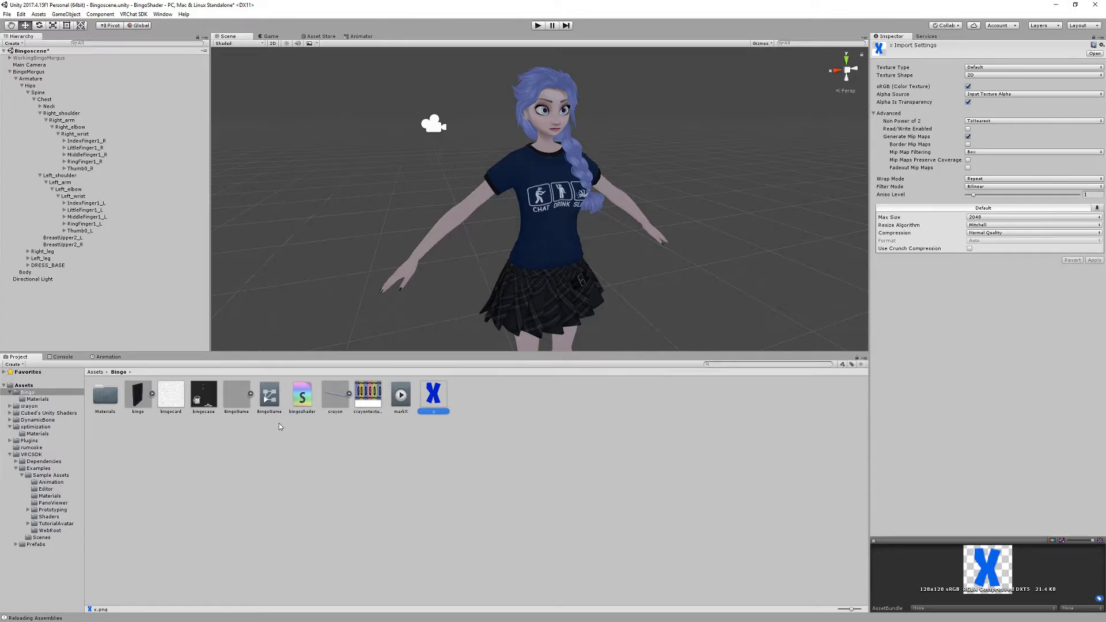
click(237, 395)
drag(234, 401, 41, 72)
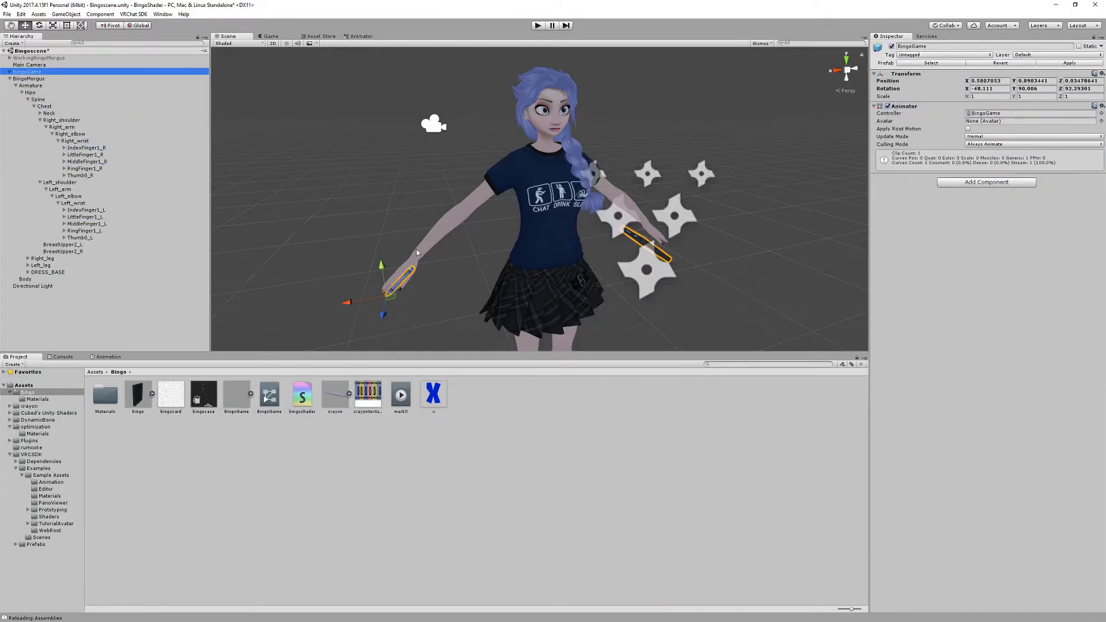
middle_drag(491, 258, 465, 251)
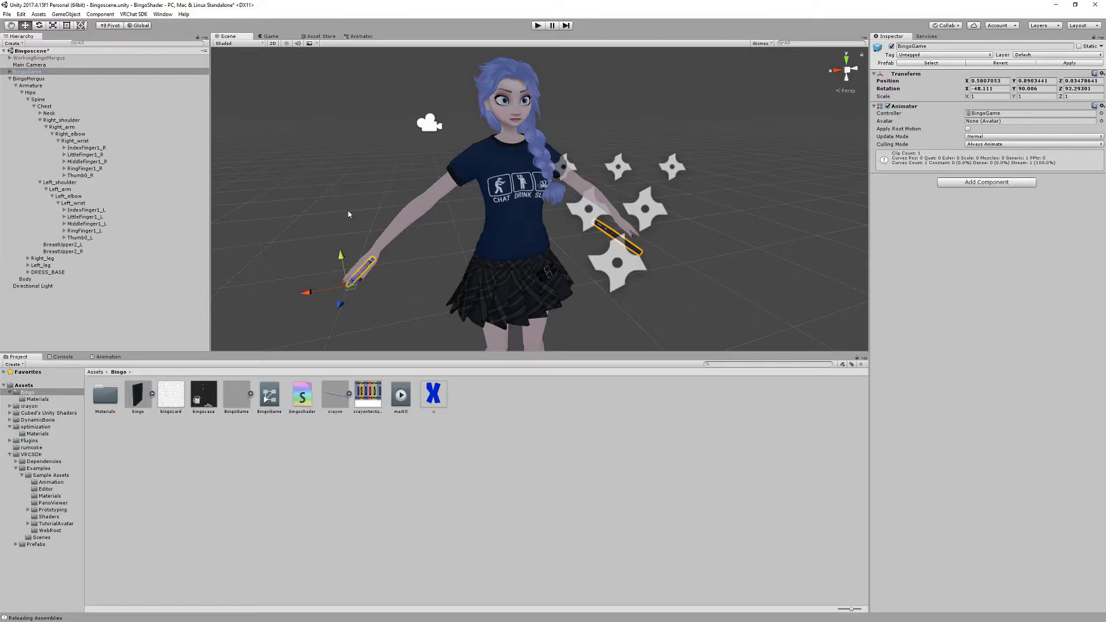
- Move the bingo object out of BingoGame and parent it to the avatar's Left_wrist bone, accepting the broken prefab link
click(11, 73)
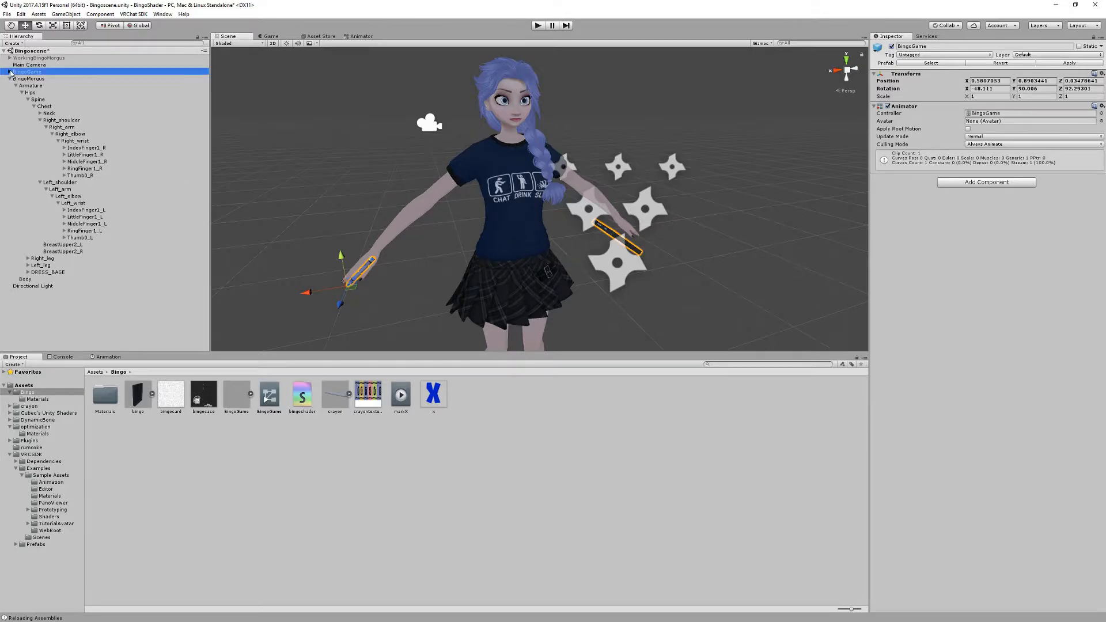
click(10, 71)
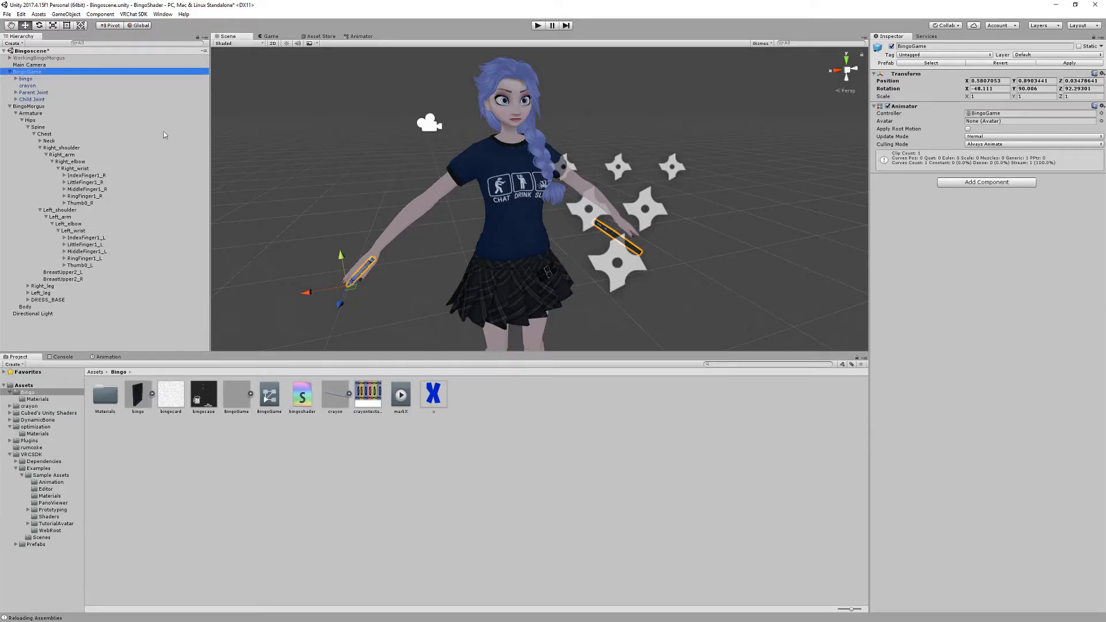
click(26, 79)
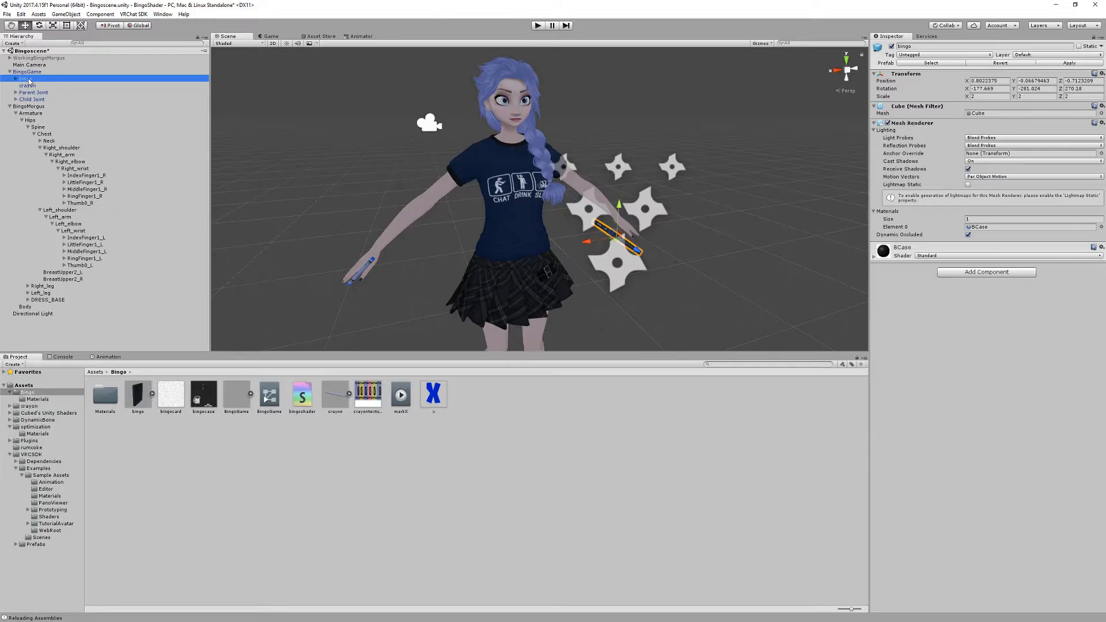
drag(27, 81, 98, 232)
click(557, 335)
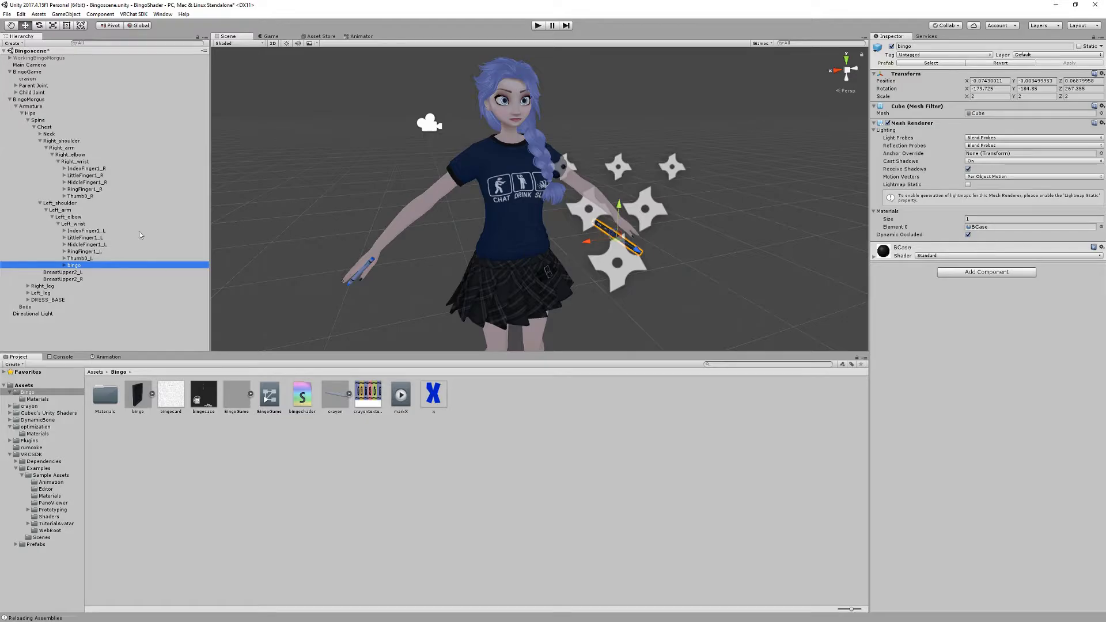
- Add a Rigidbody to the Left_wrist bone with angular drag 0 and gravity disabled
click(99, 225)
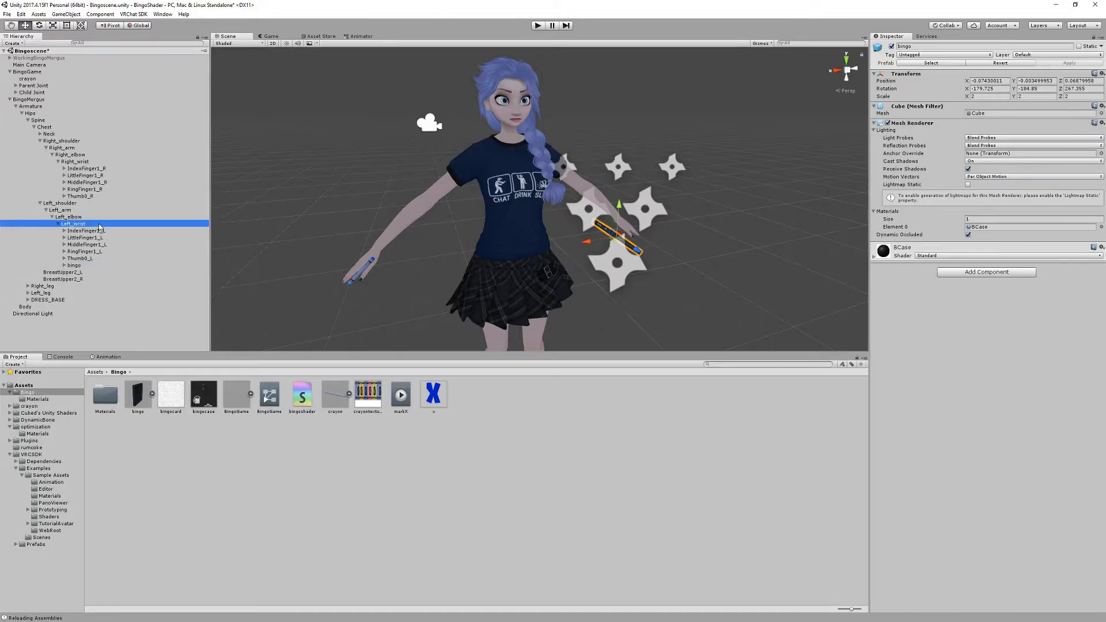
click(1005, 113)
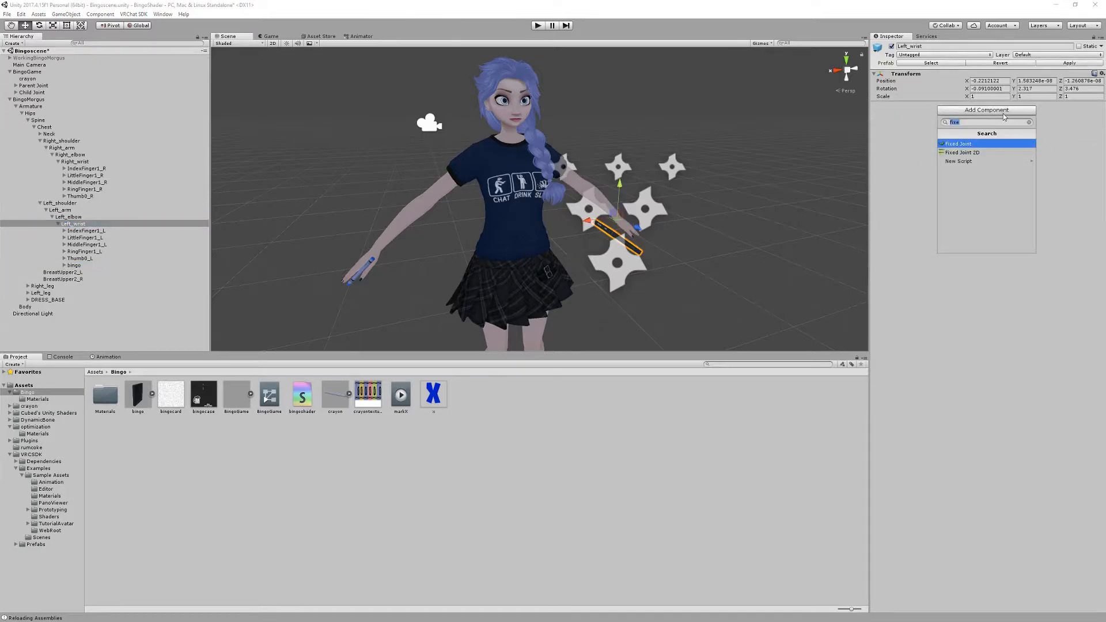
text(rigidbody)
key(Return)
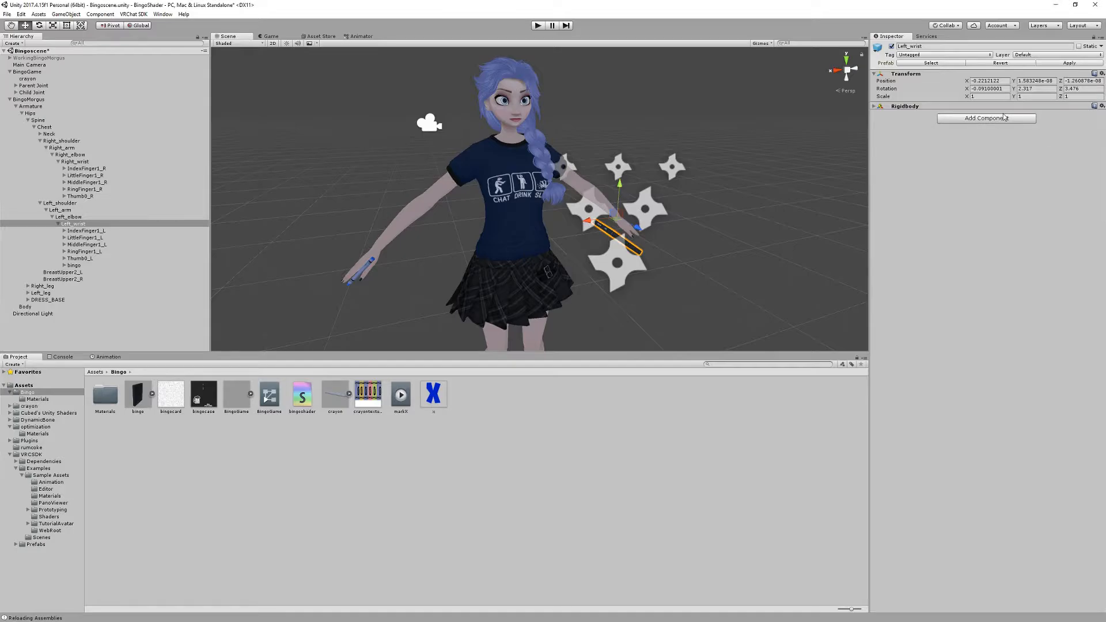
click(955, 107)
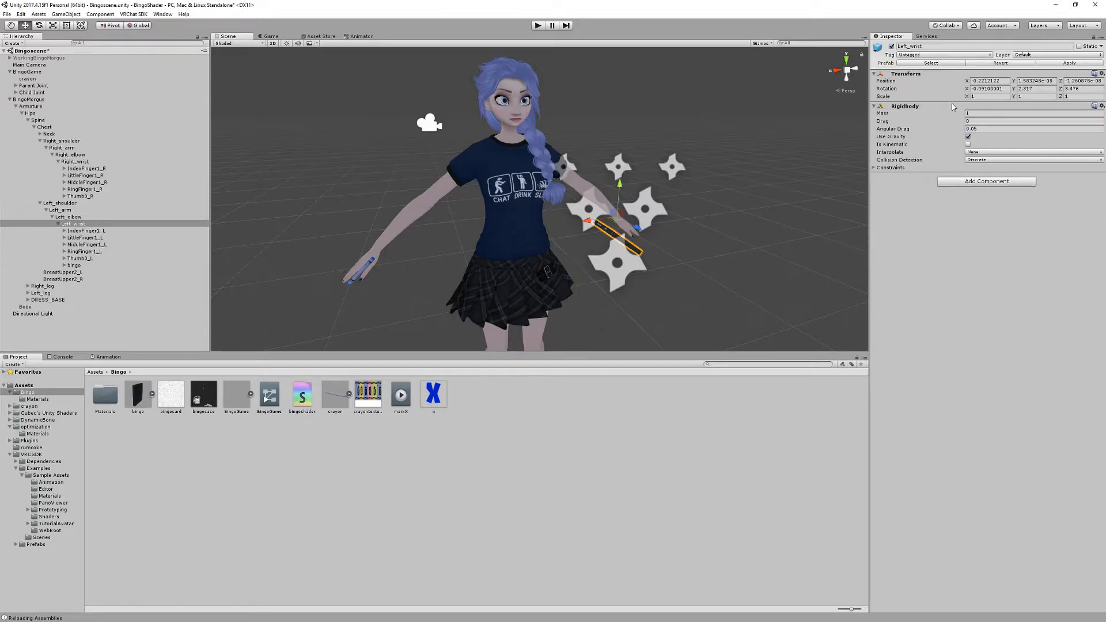
click(985, 130)
text(0)
click(968, 136)
- Parent the crayon to the avatar's Right_wrist bone and give that bone a Rigidbody with gravity disabled and angular drag 0
click(29, 79)
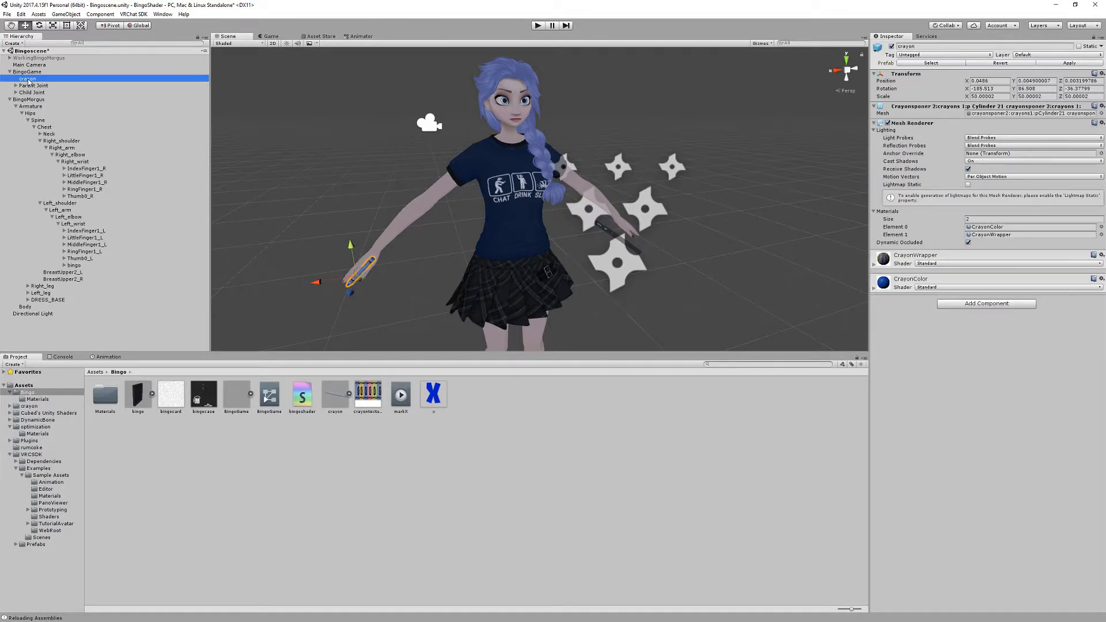
drag(29, 79, 98, 164)
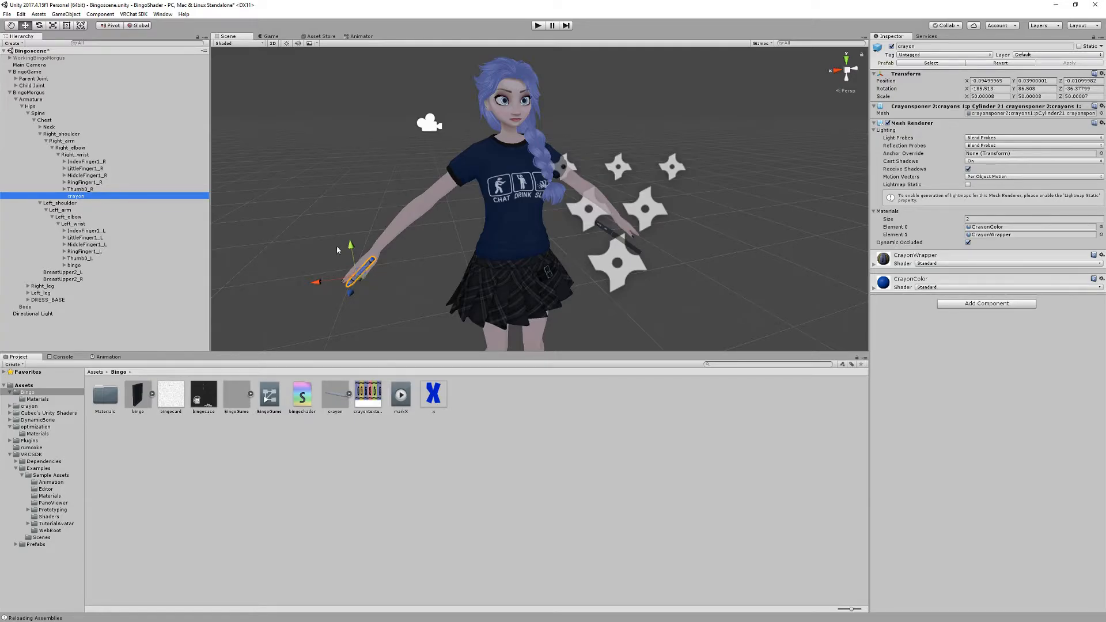
click(91, 157)
click(972, 111)
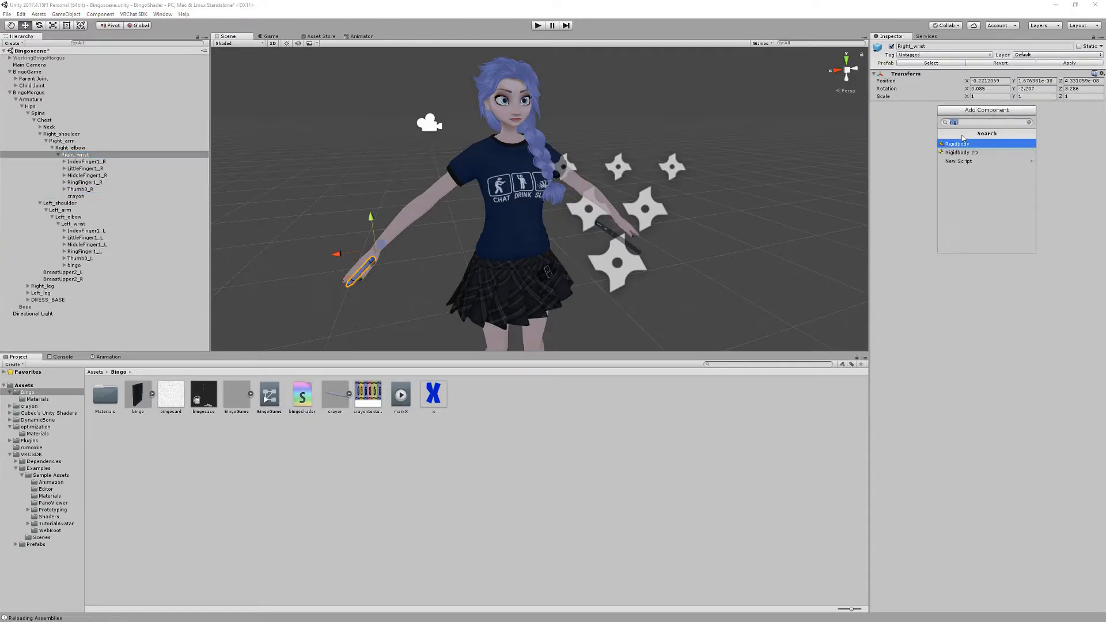
click(961, 143)
click(968, 137)
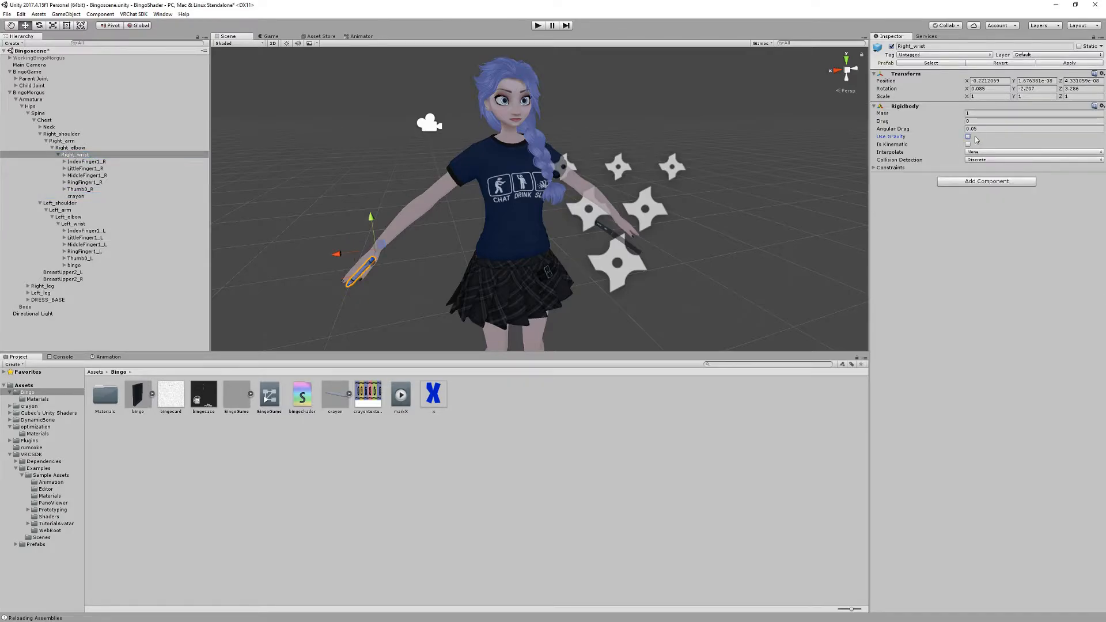
click(985, 129)
text(0)
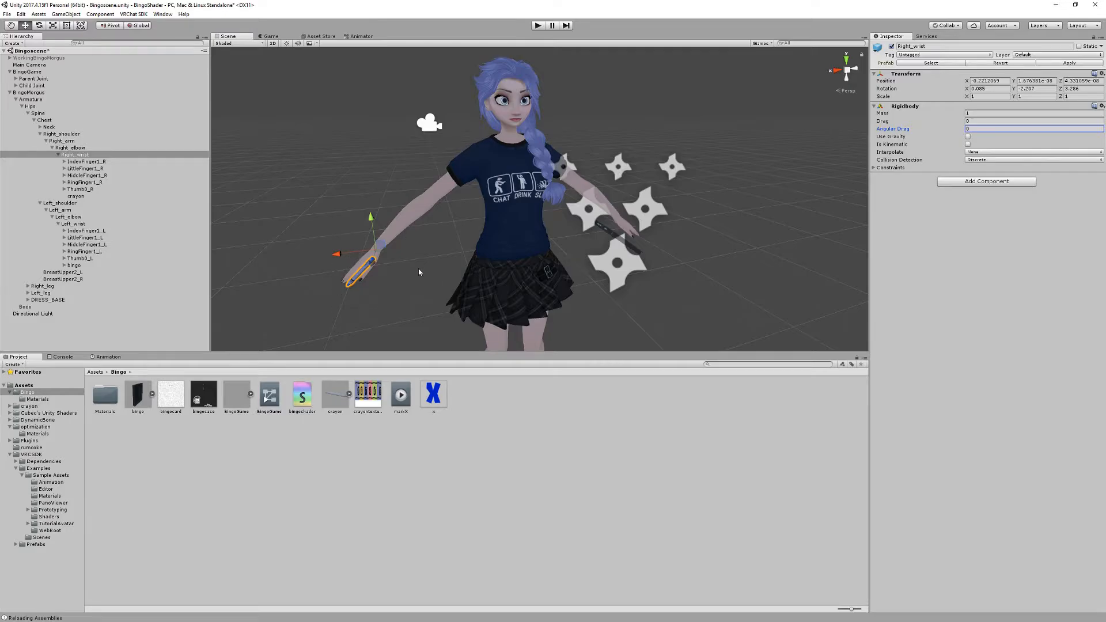
key(alt+Tab)
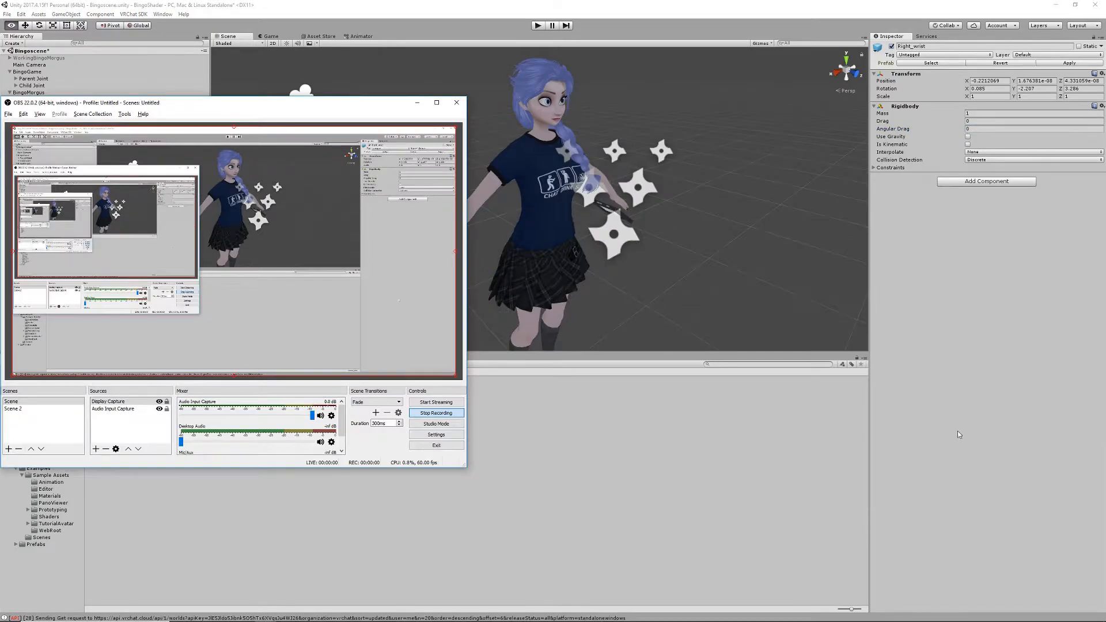
click(955, 431)
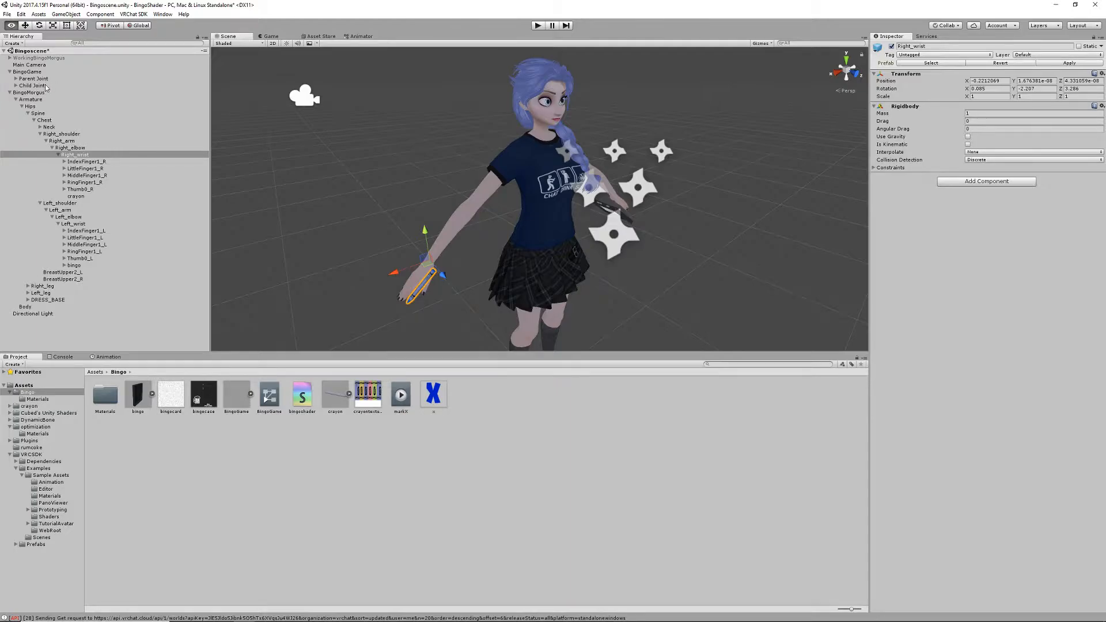
- Create an empty object under the Right_wrist bone and name it Parent Joint
right_click(82, 155)
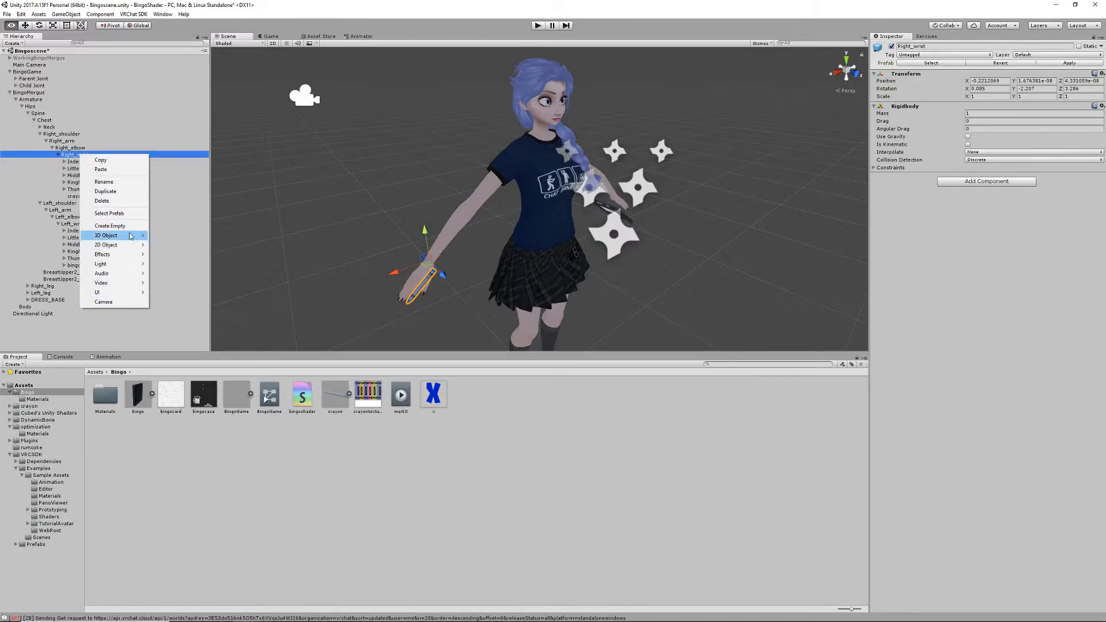
click(107, 225)
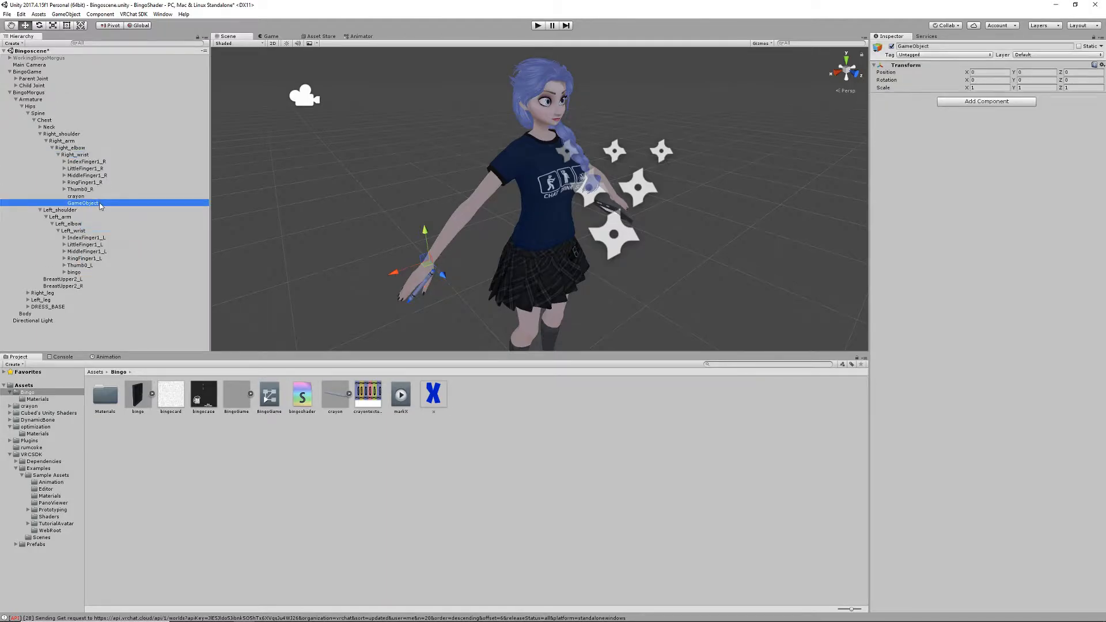
click(83, 204)
text(Parent Joint)
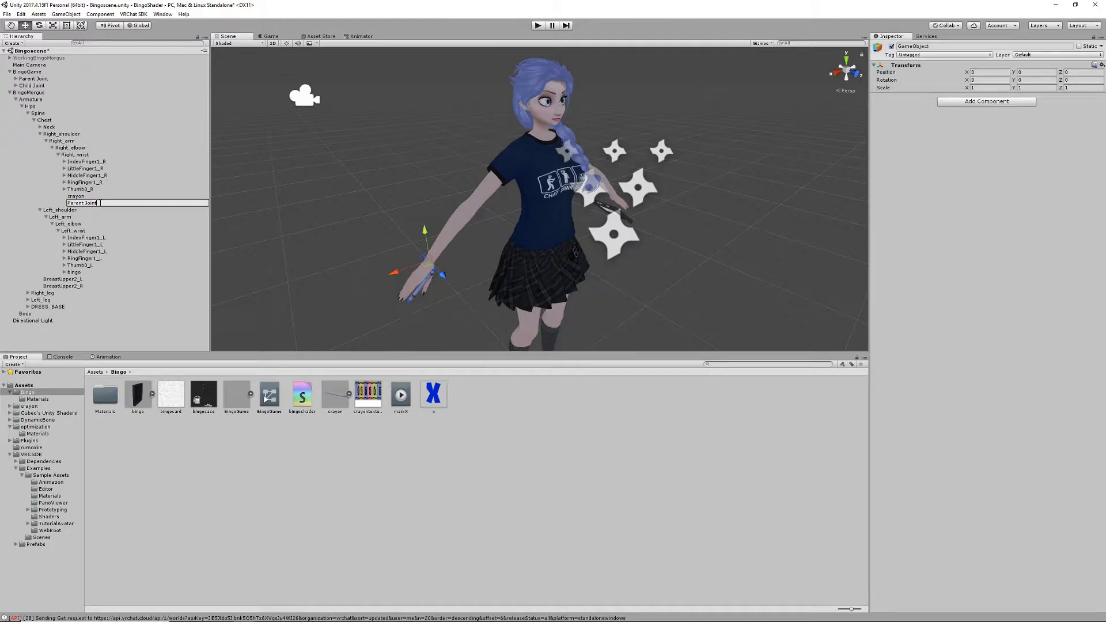
key(Return)
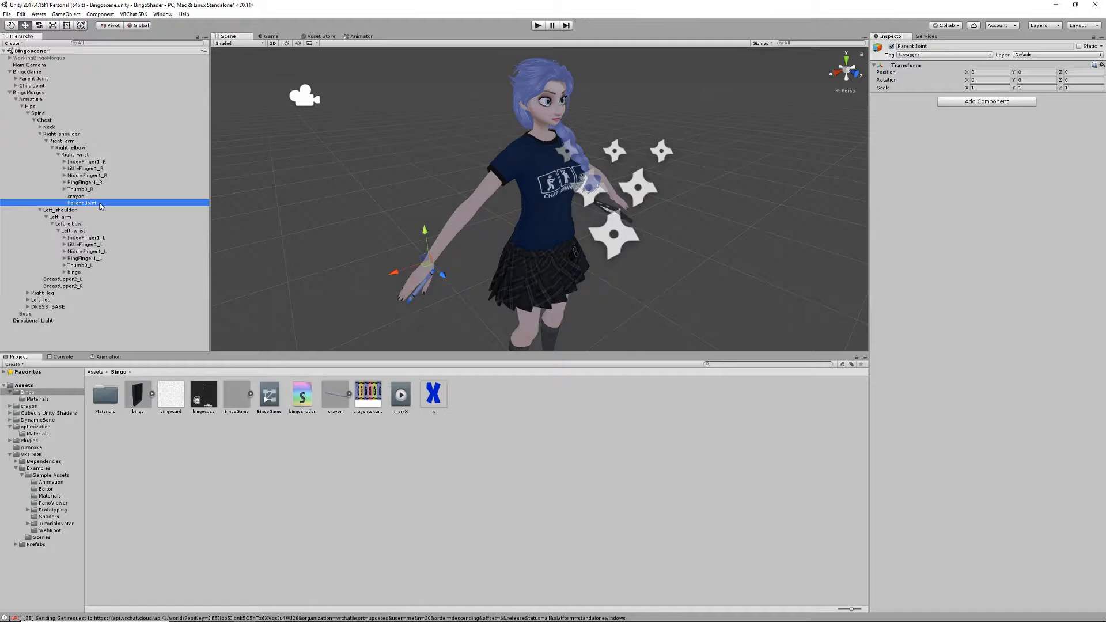
- Add a Fixed Joint connected to Right_wrist on the new Parent Joint, with its Rigidbody's gravity disabled and angular drag 0
click(973, 101)
click(961, 135)
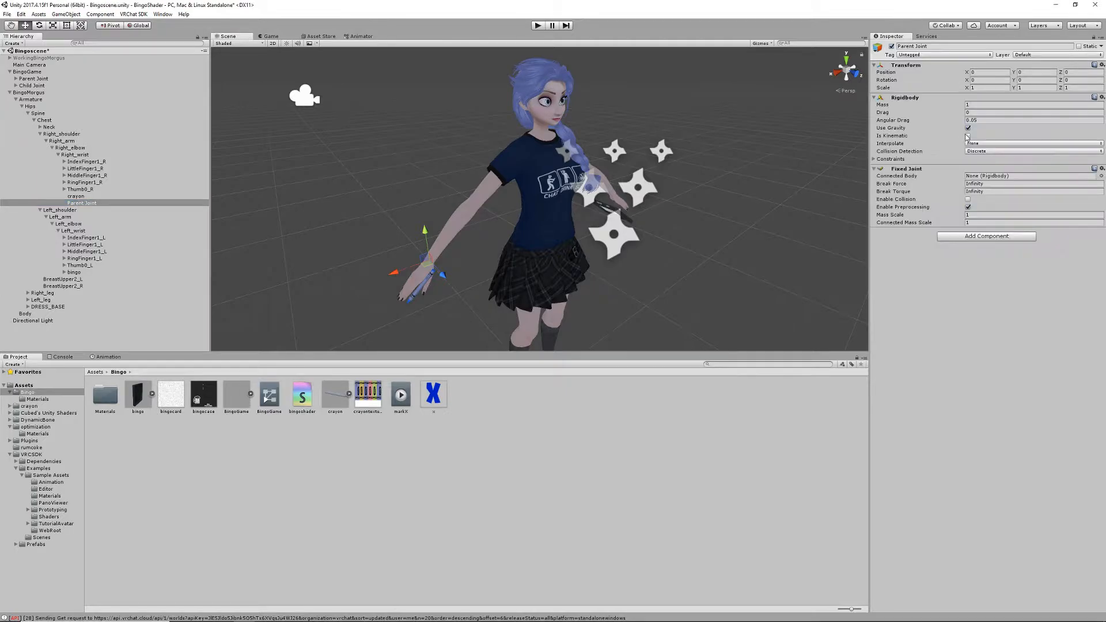
click(987, 121)
text(0)
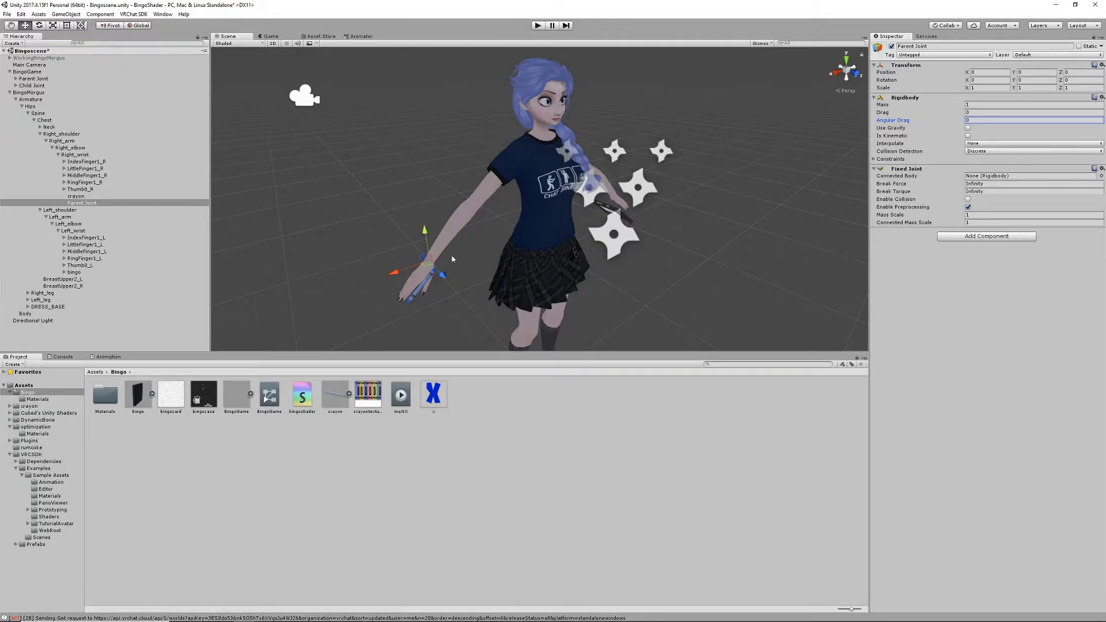
drag(79, 154, 1008, 182)
click(1008, 181)
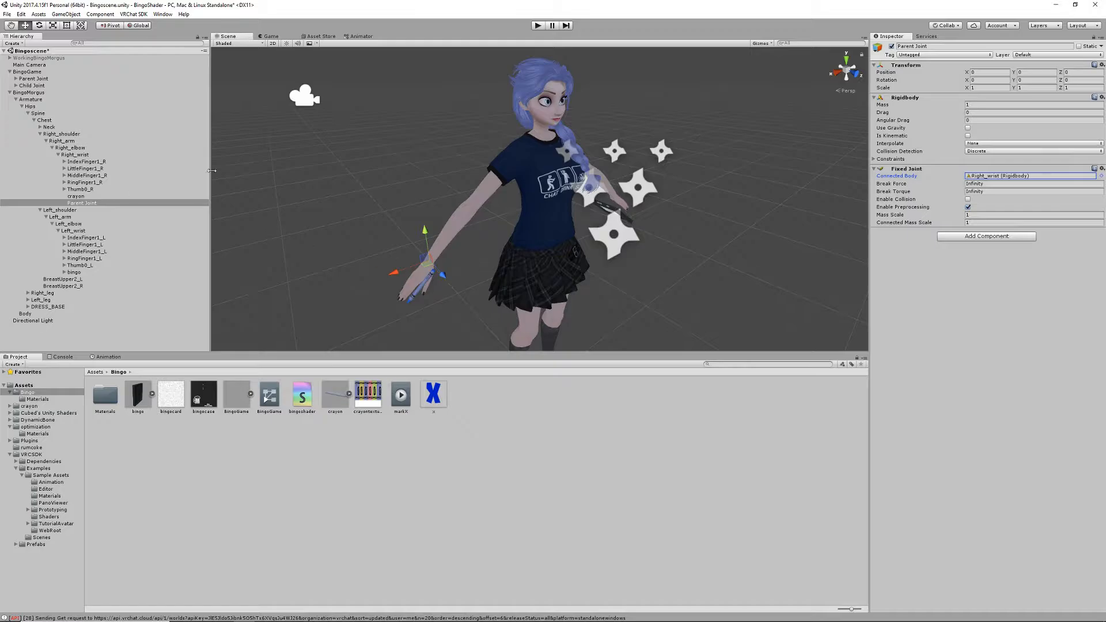
- Create an empty object under the Left_wrist bone and name it Child Joint
click(91, 231)
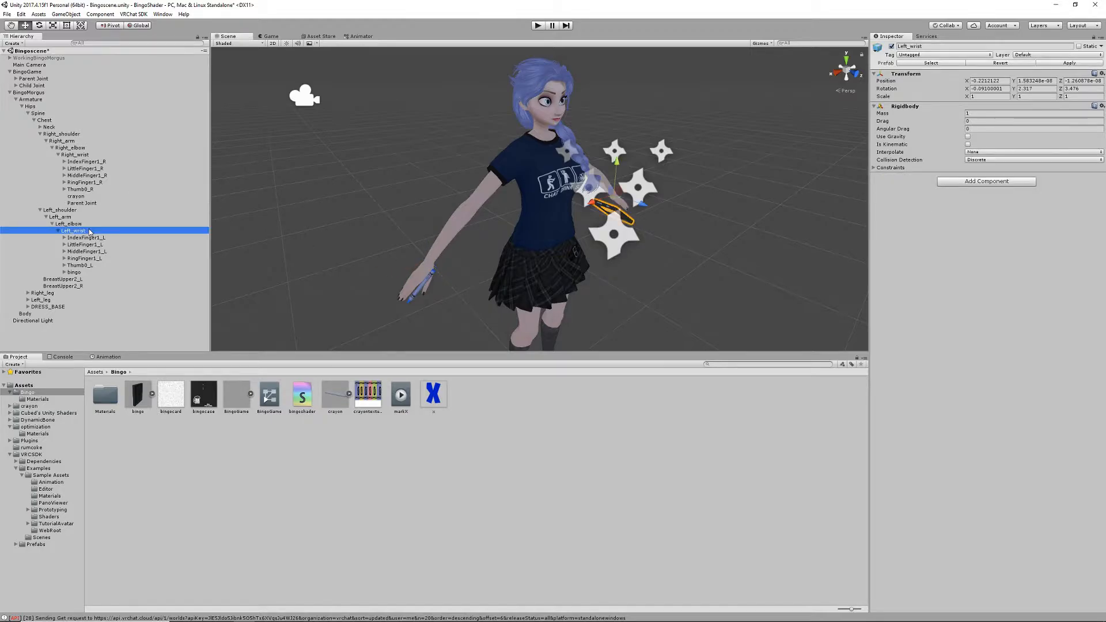
right_click(73, 230)
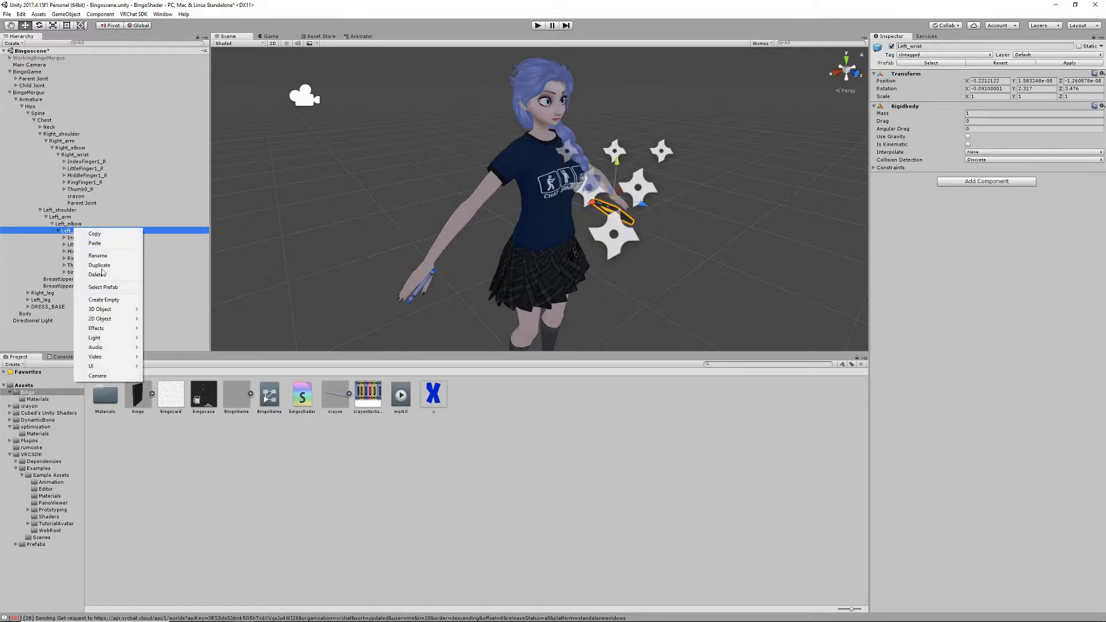
click(108, 301)
click(96, 280)
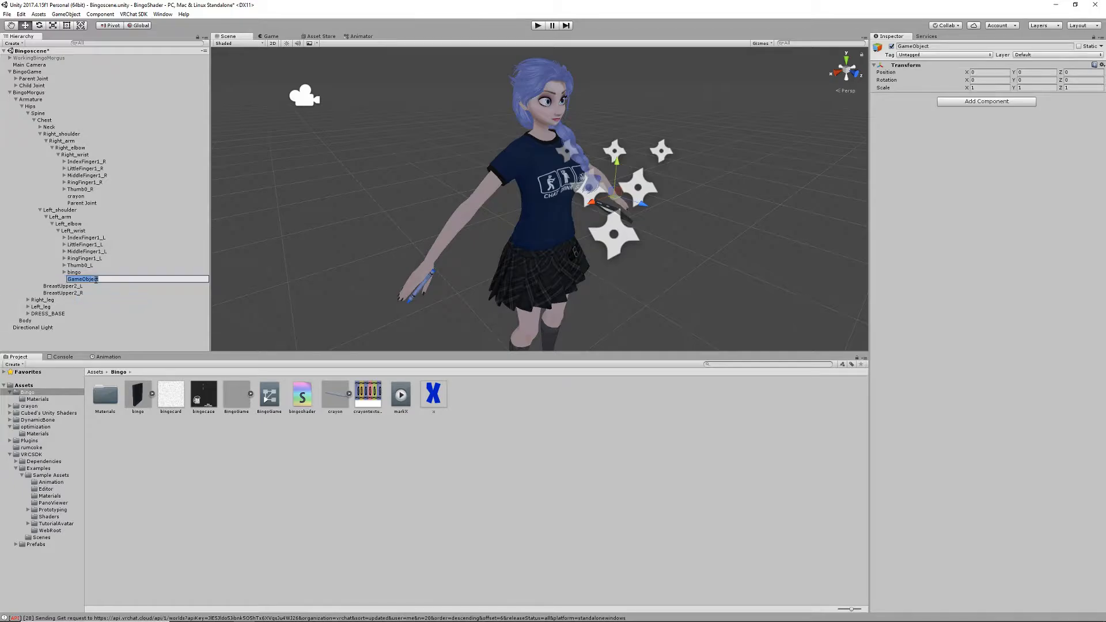
text(Child Joint)
key(Return)
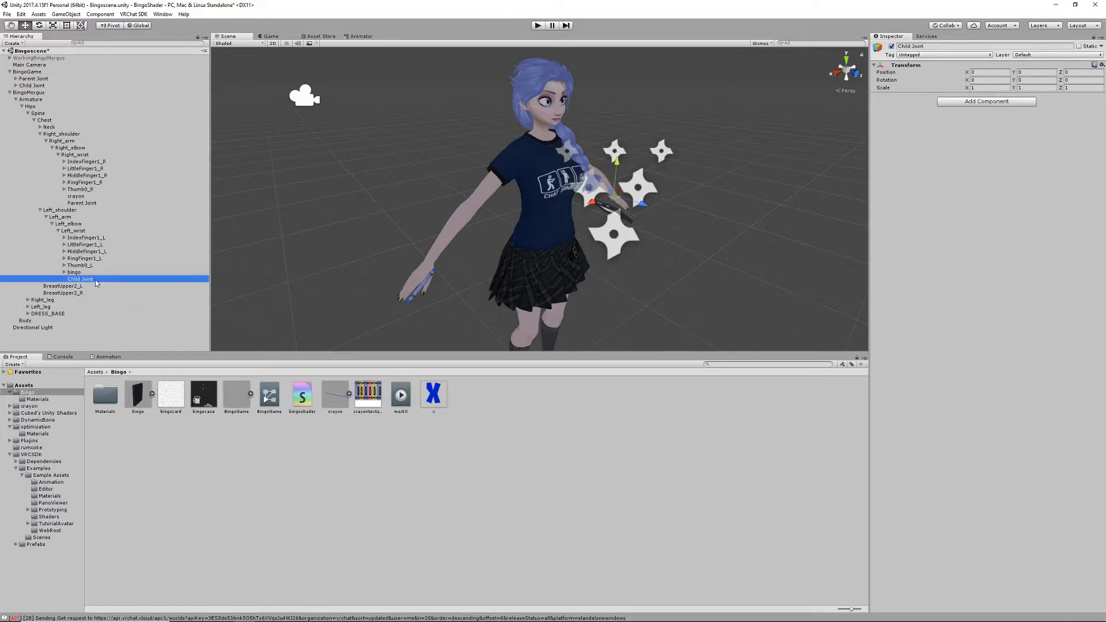
- Add a Fixed Joint connected to Left_wrist on the new Child Joint, with its Rigidbody's gravity disabled and angular drag 0
click(999, 101)
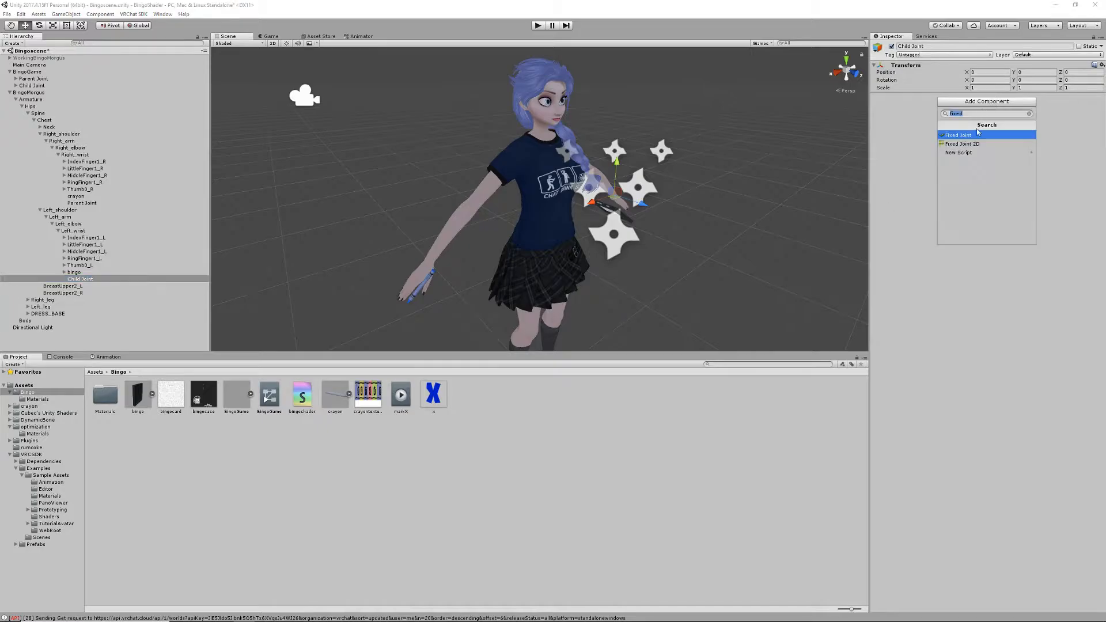
click(974, 136)
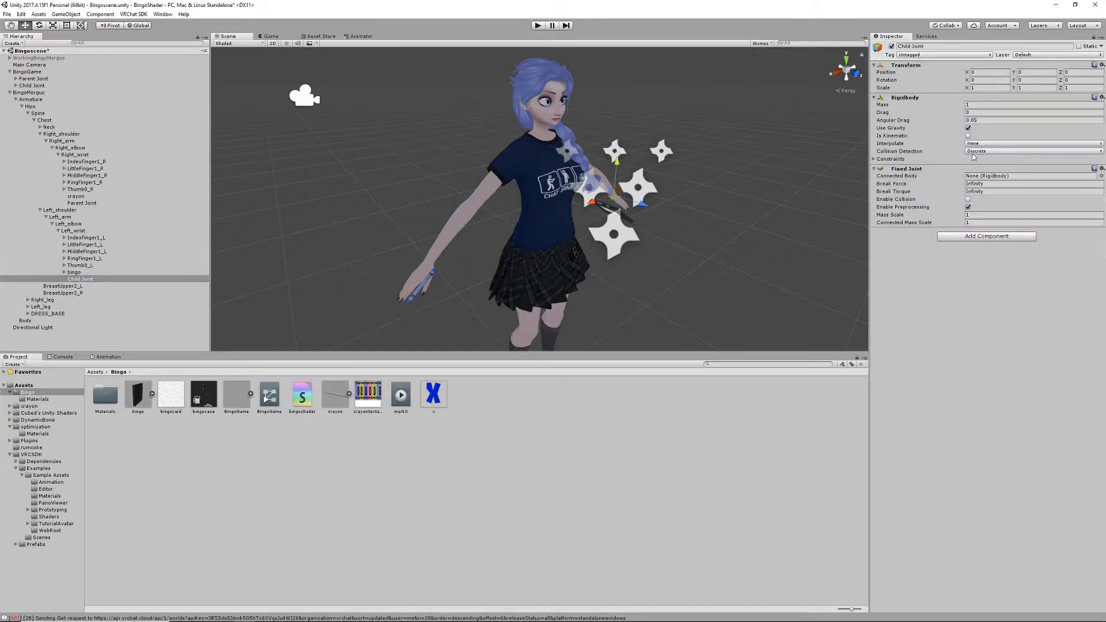
click(968, 128)
click(976, 120)
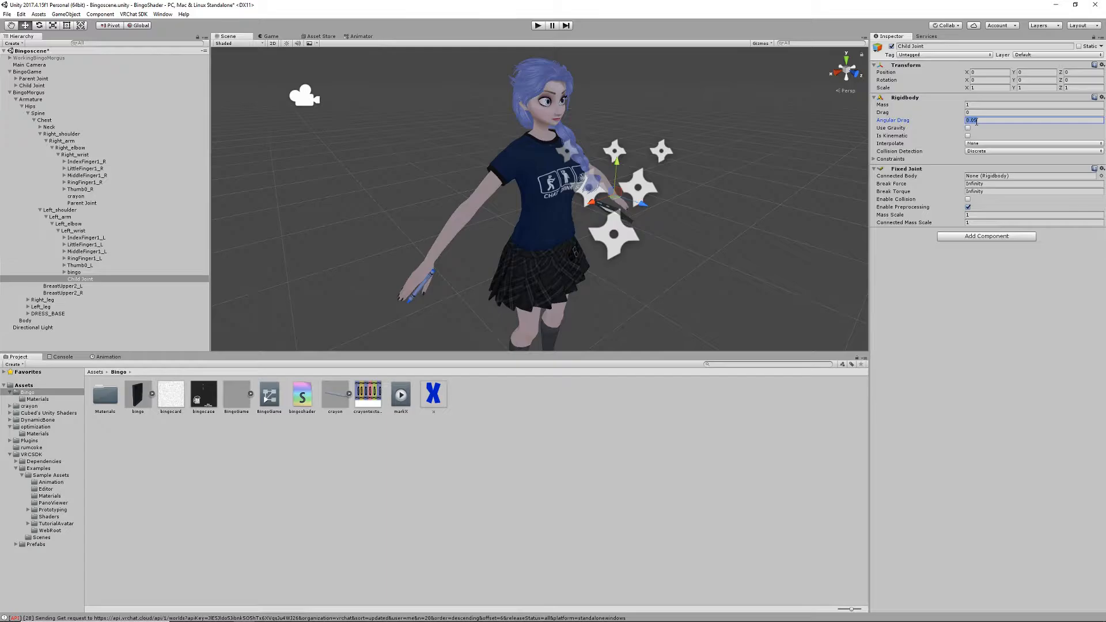
text(0)
drag(81, 230, 989, 179)
click(989, 179)
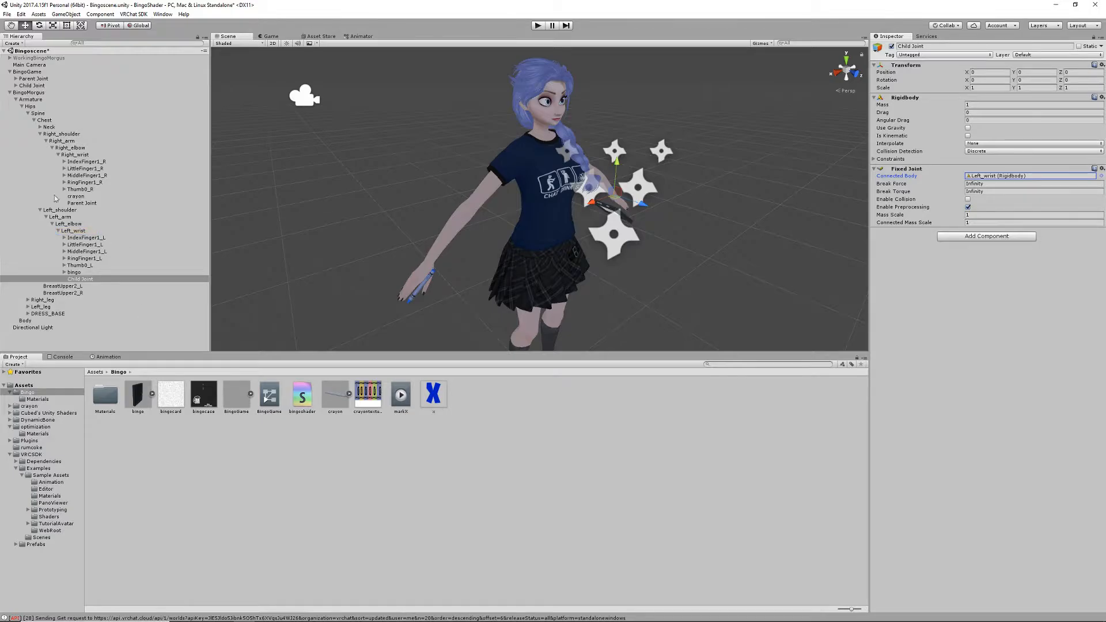
- Move Kill Collider and X Parent from BingoGame's Parent Joint to the new Parent Joint under Right_wrist
click(16, 79)
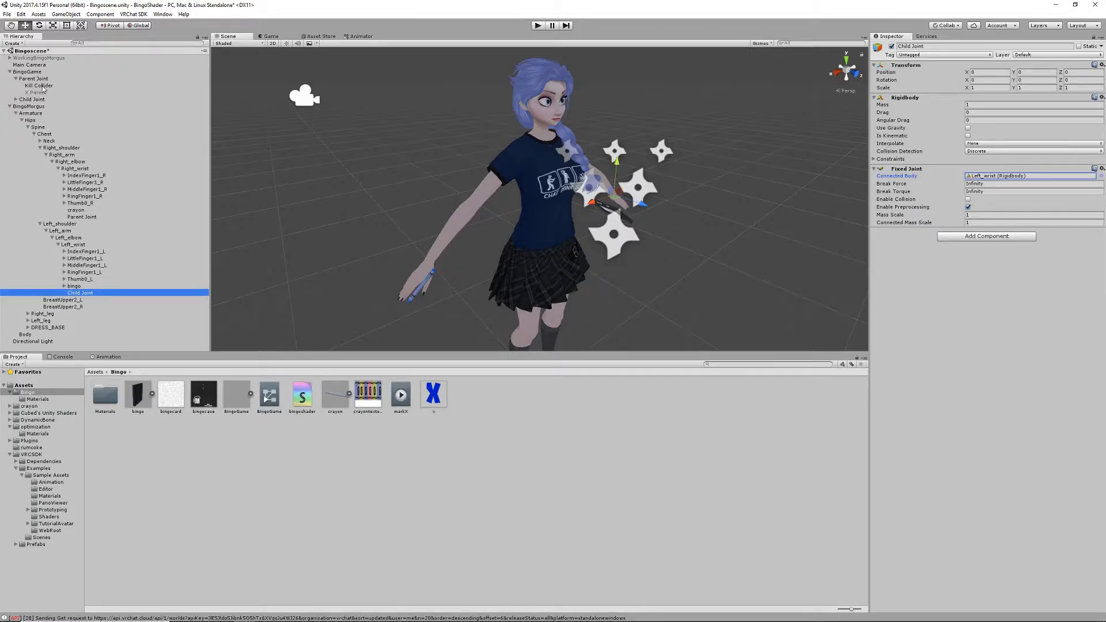
drag(43, 88, 108, 218)
drag(38, 85, 96, 211)
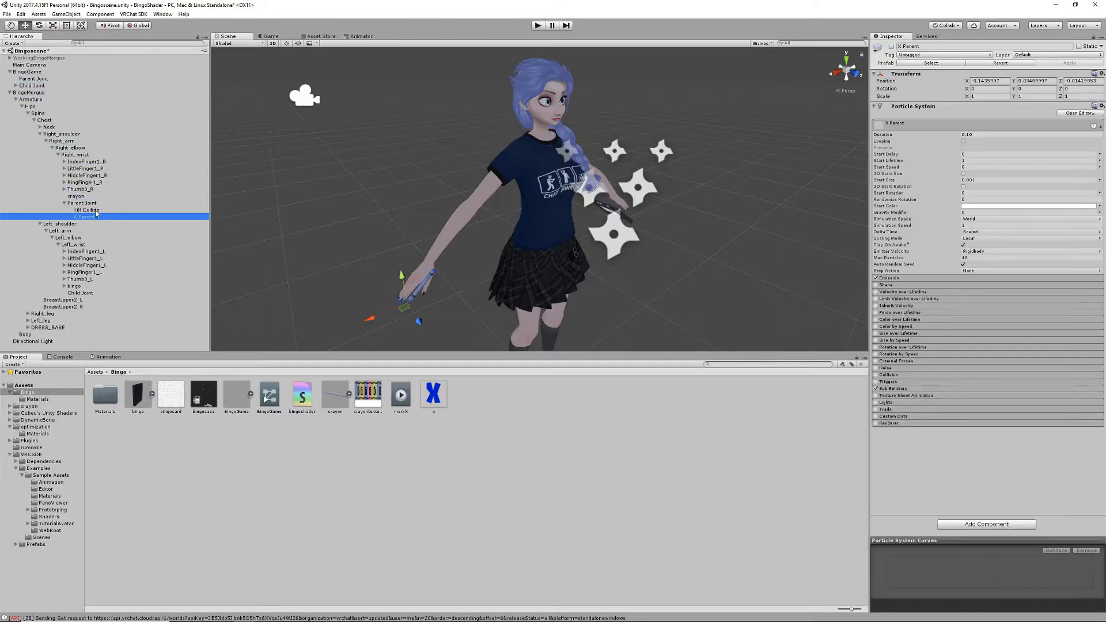
scroll(432, 259, up, 8)
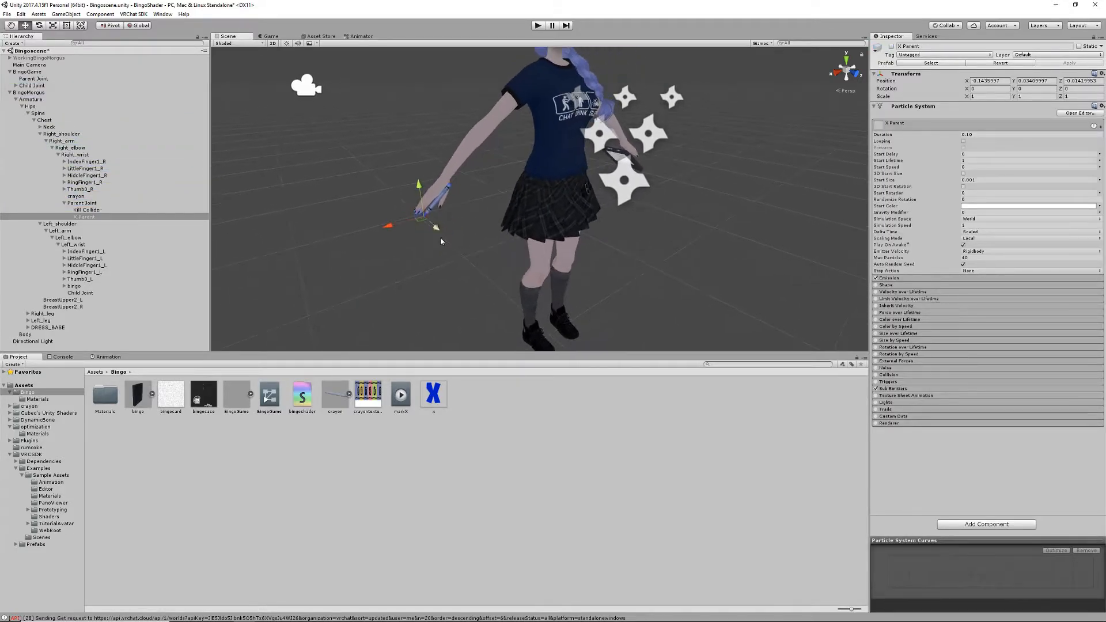
middle_drag(363, 212, 408, 178)
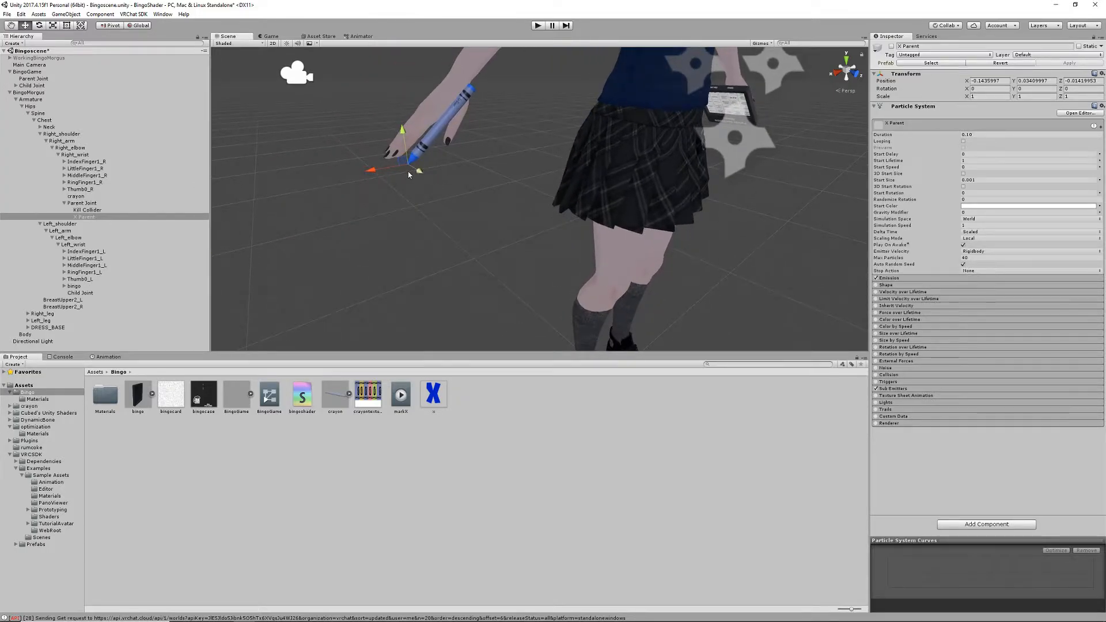
- Examine where X Parent and Kill Collider sit relative to the crayon in the right hand
right_drag(417, 171, 460, 185)
middle_drag(459, 185, 512, 191)
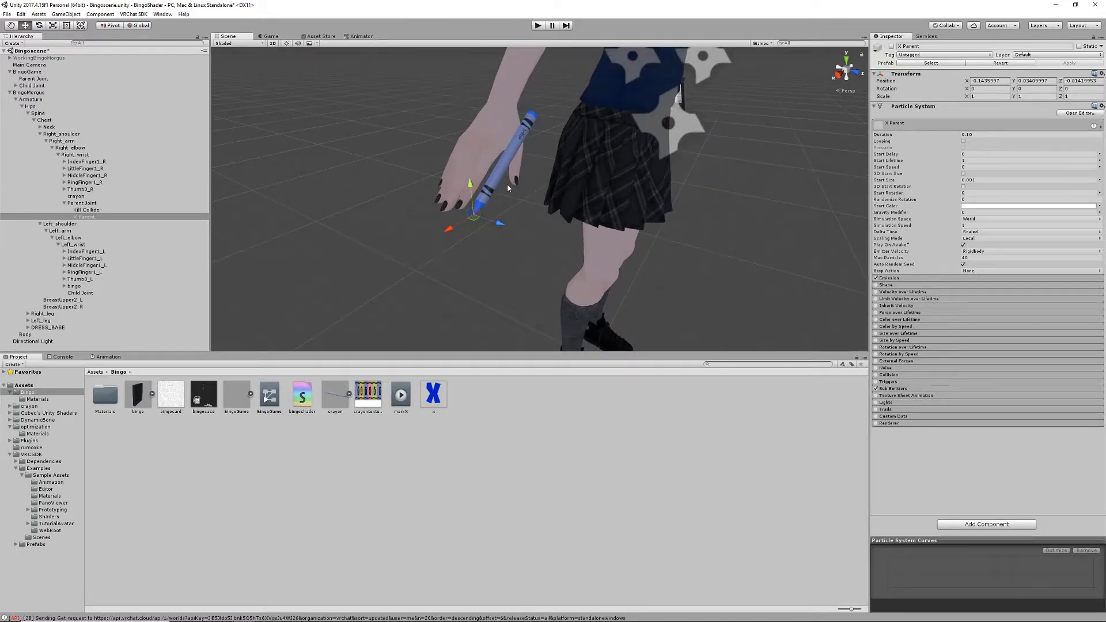
middle_drag(531, 170, 521, 185)
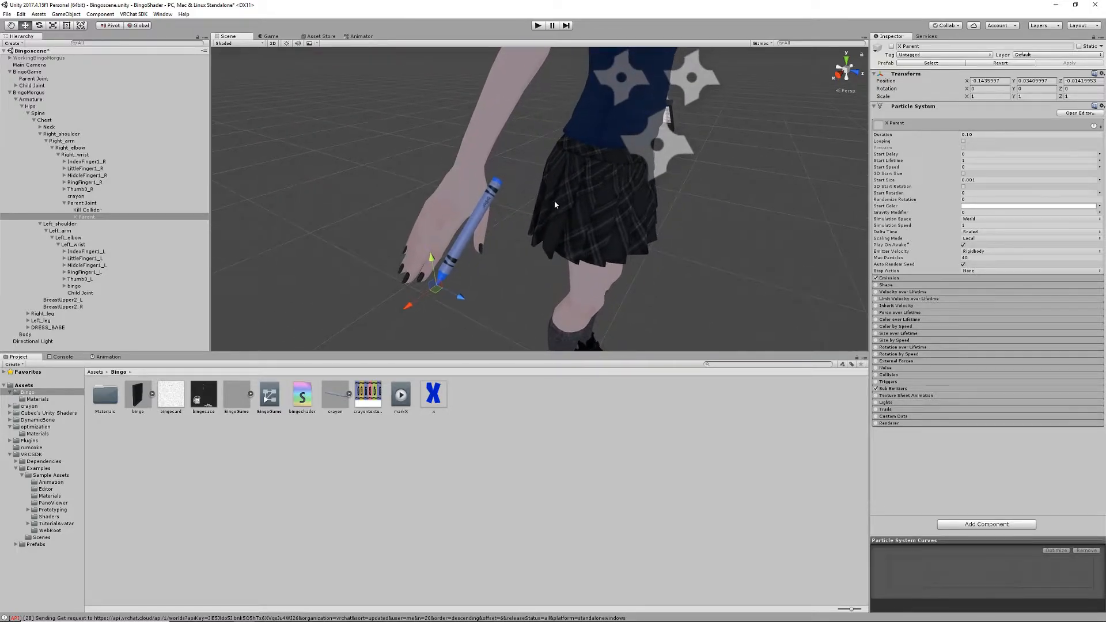
right_drag(554, 202, 518, 209)
middle_drag(517, 209, 488, 215)
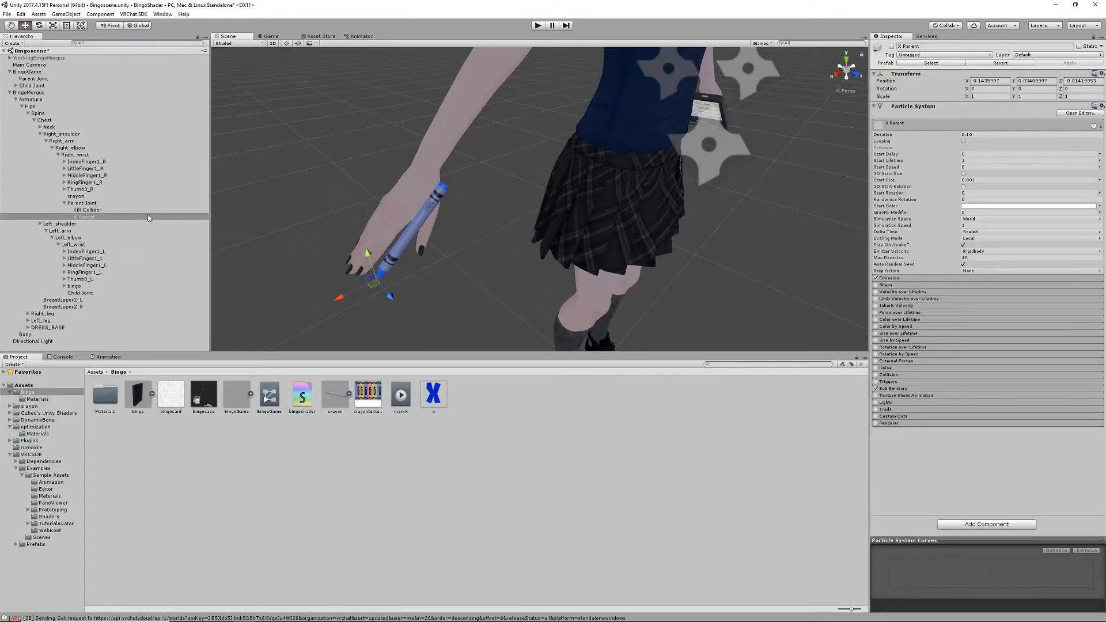
middle_drag(448, 241, 454, 224)
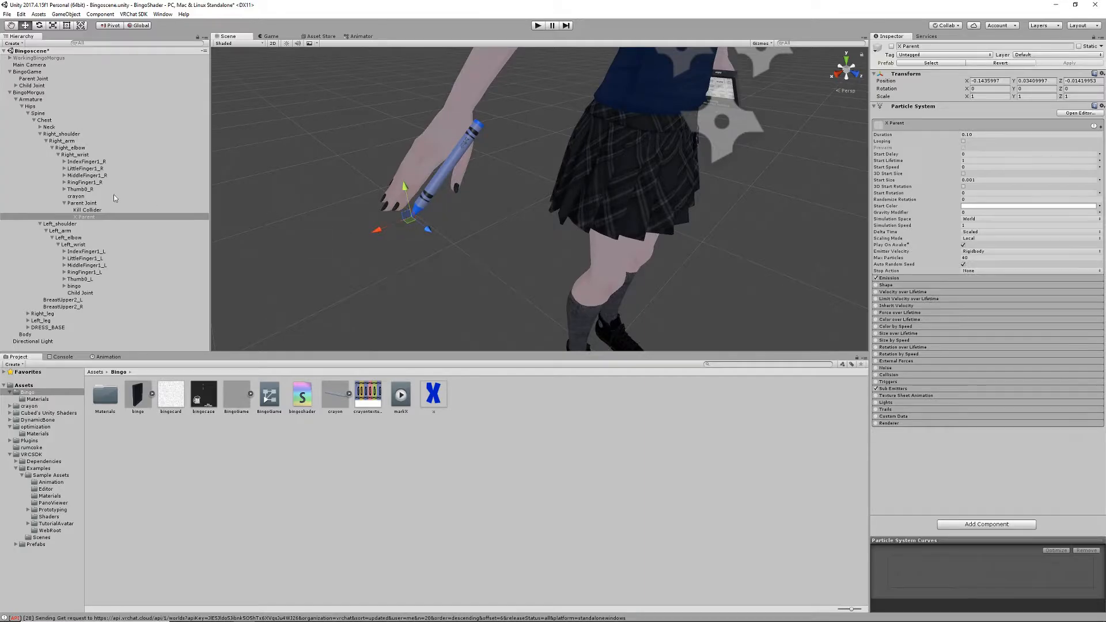
click(87, 210)
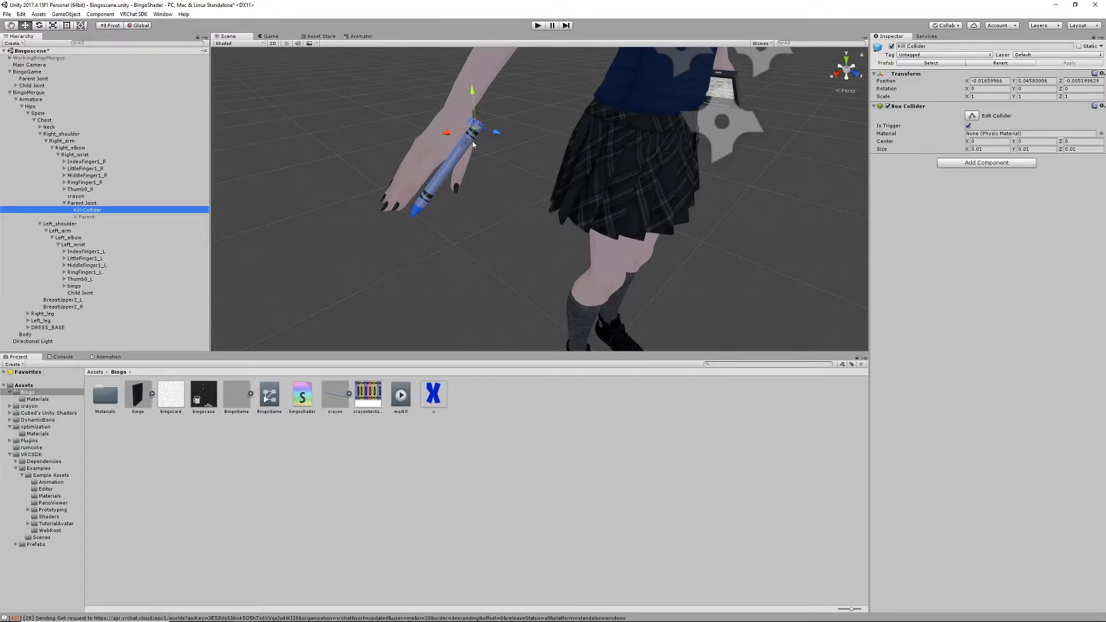
click(97, 206)
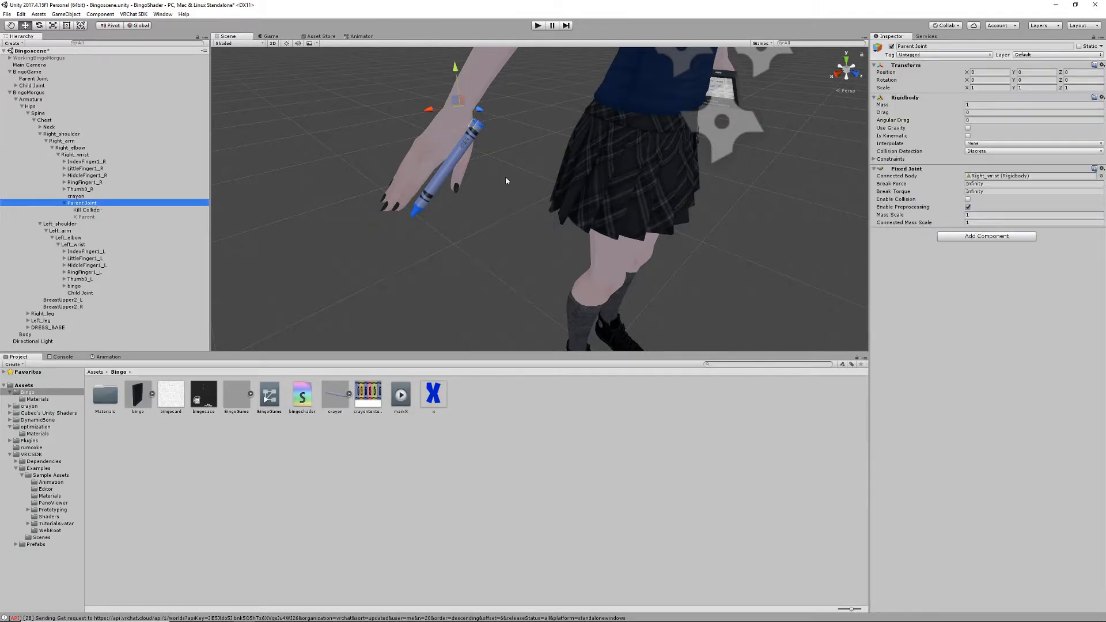
- Move X Child from BingoGame's Child Joint to the new Child Joint under Left_wrist
middle_drag(506, 181, 469, 195)
scroll(449, 199, down, 3)
alt+drag(449, 200, 501, 187)
middle_drag(500, 187, 411, 190)
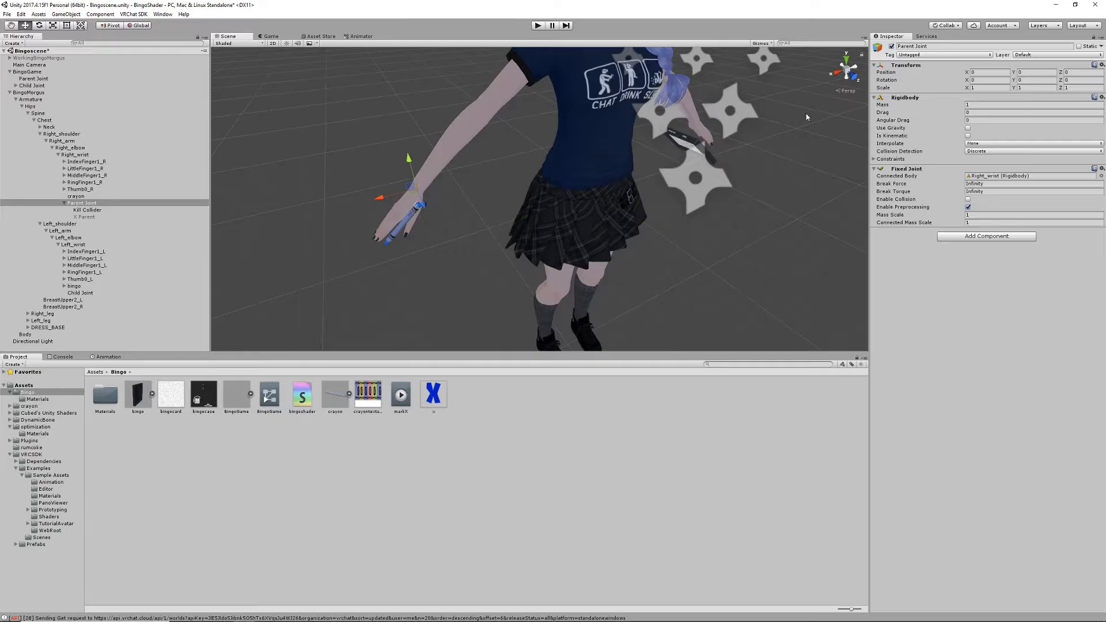
middle_drag(400, 244, 378, 230)
alt+drag(377, 230, 486, 219)
middle_drag(487, 219, 457, 224)
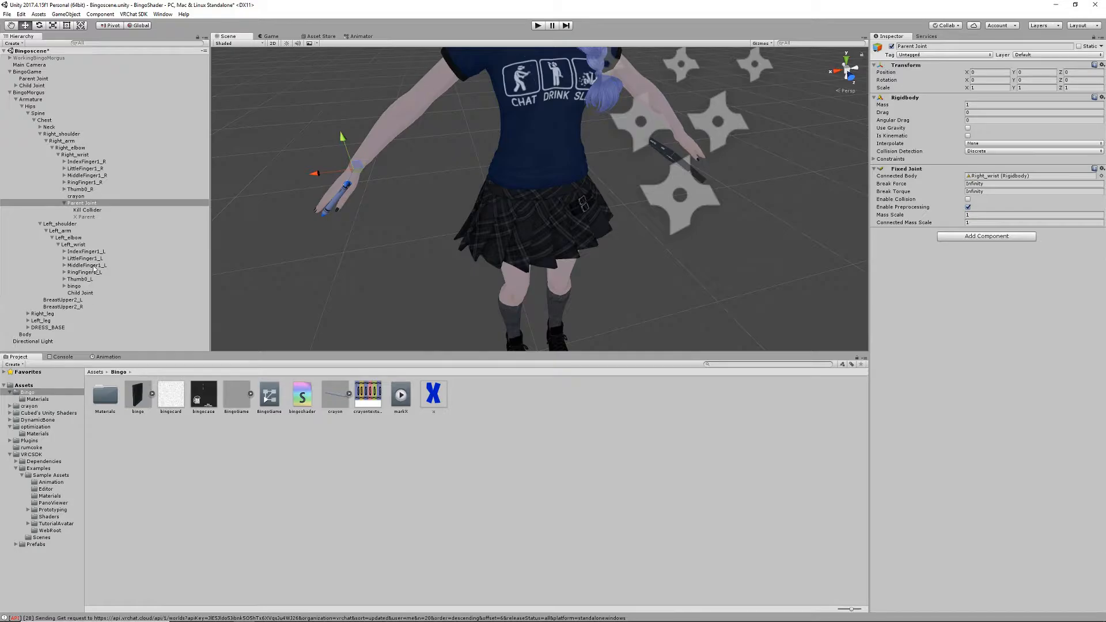
click(16, 86)
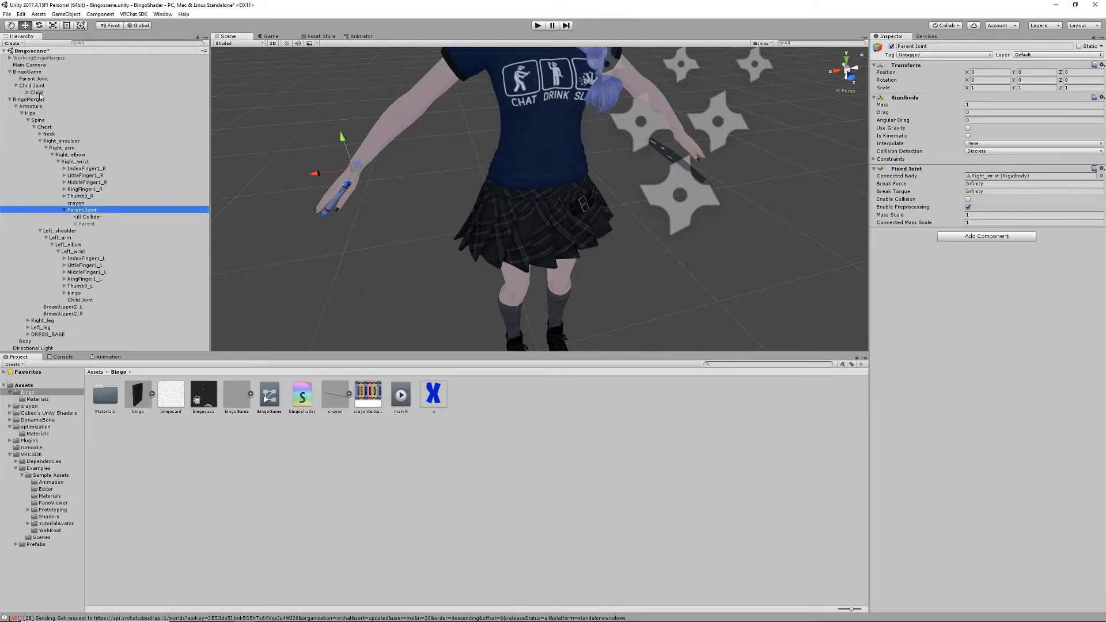
drag(37, 93, 111, 305)
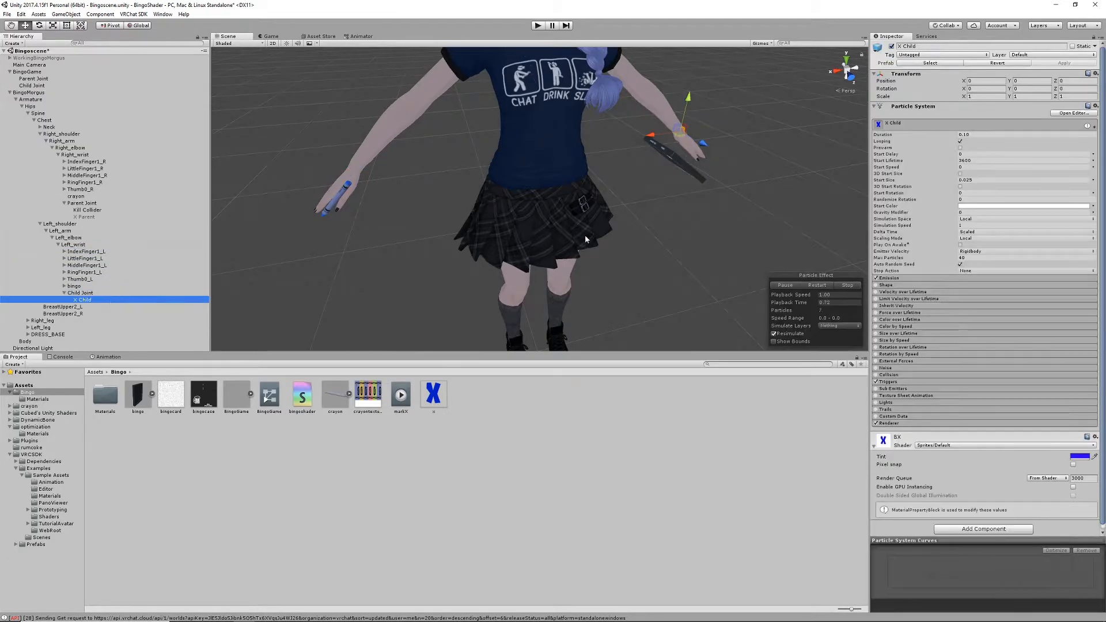
key(f)
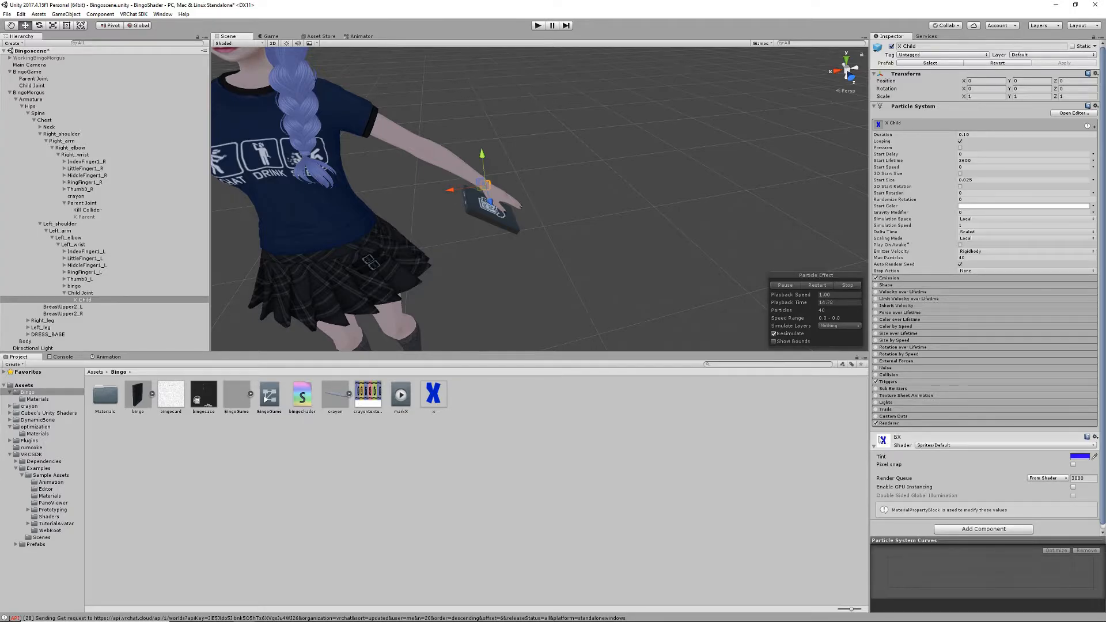
- Try the Standard shader on X Child's BX material and restore Sprites/Default
click(930, 447)
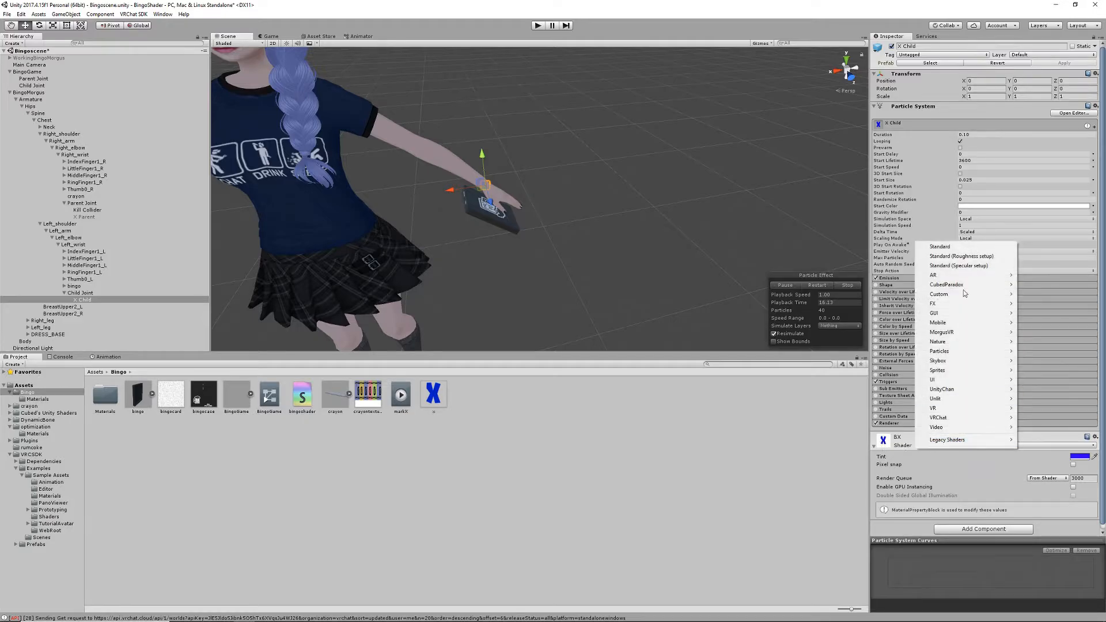
click(964, 250)
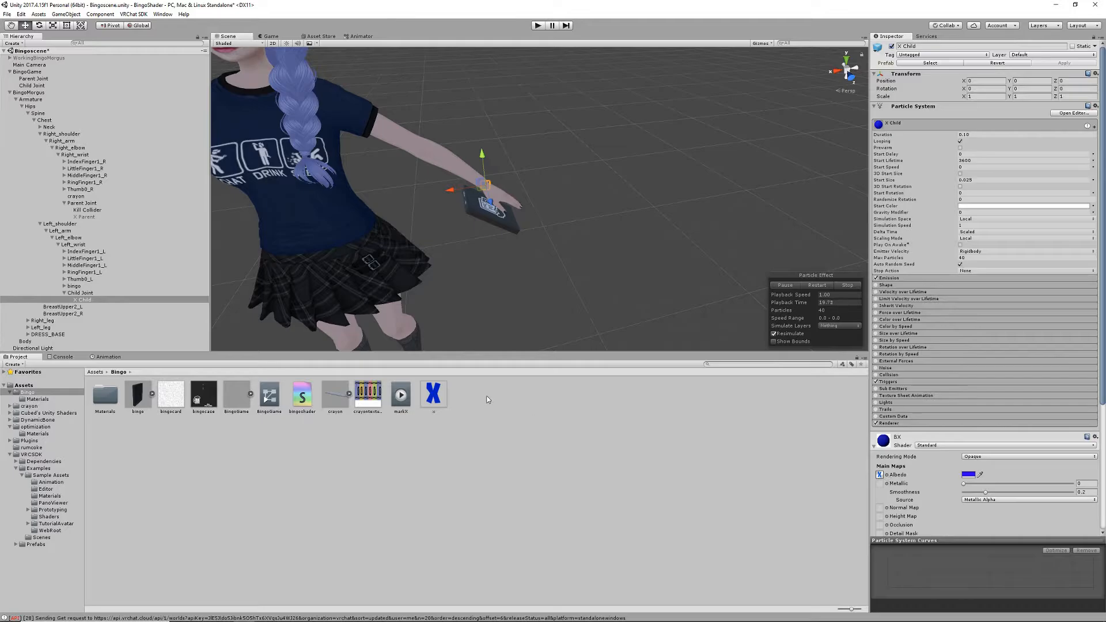
click(946, 445)
mouse_move(966, 372)
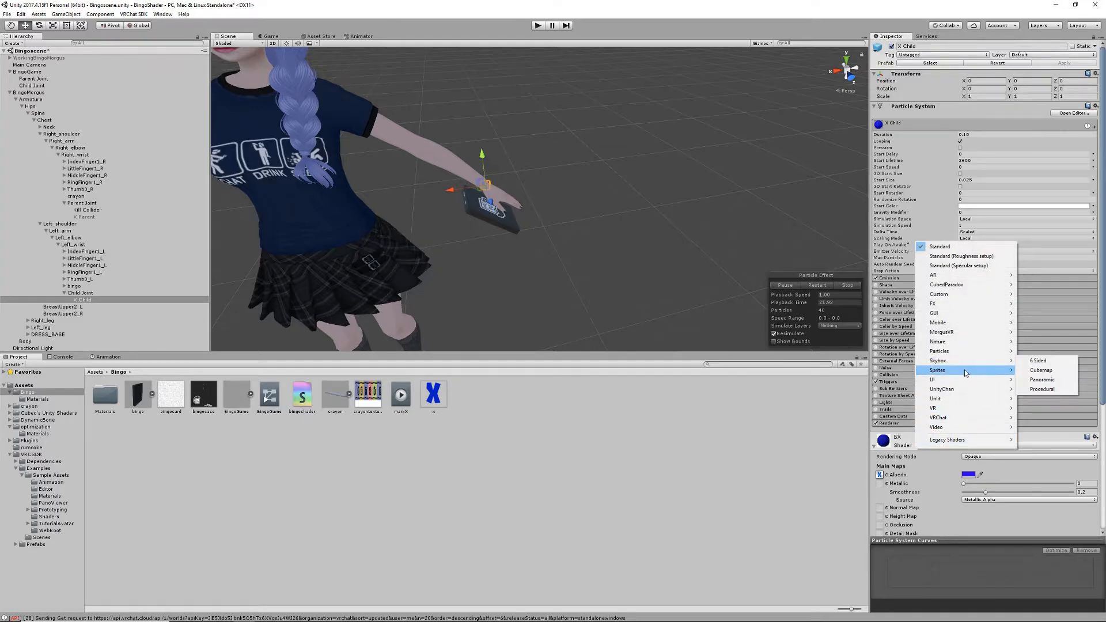
click(1031, 371)
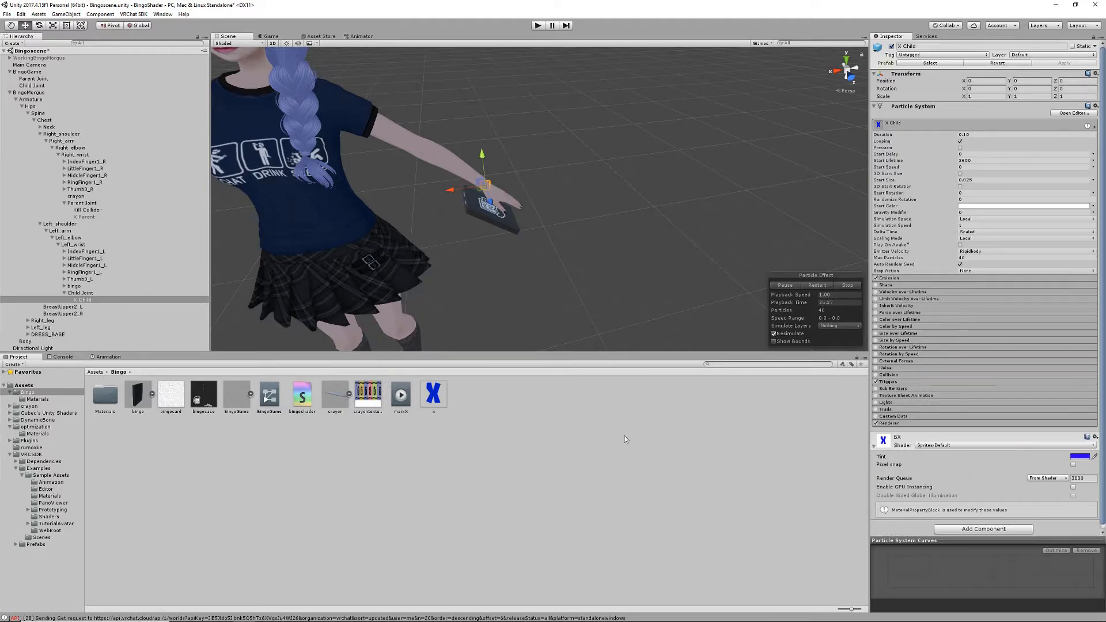
- Inspect the import settings of the x texture and reselect X Child
click(434, 397)
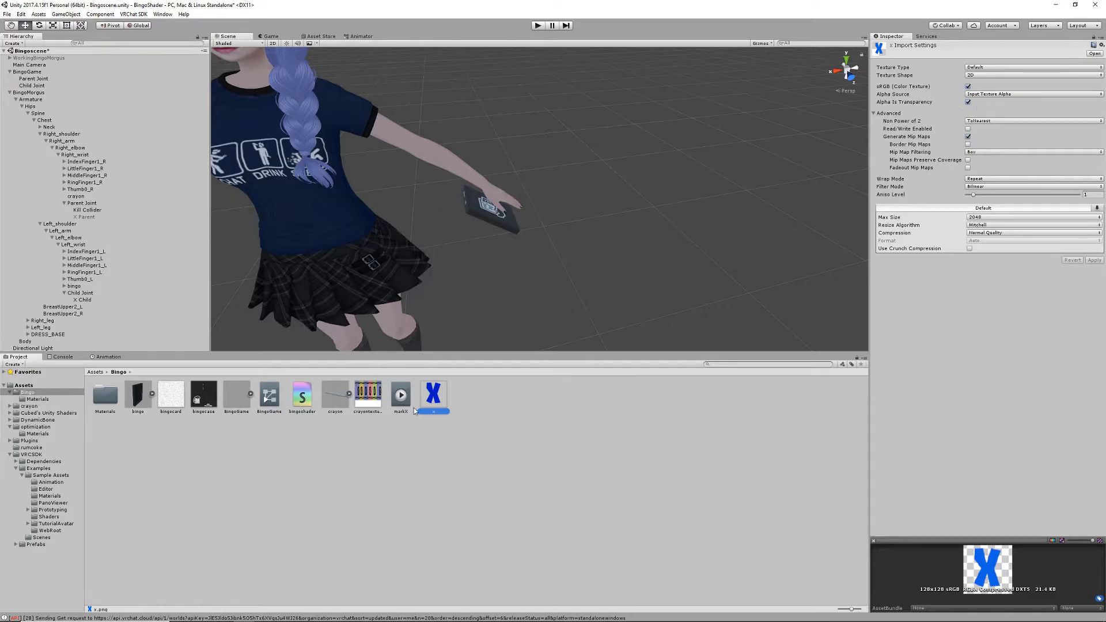
click(84, 299)
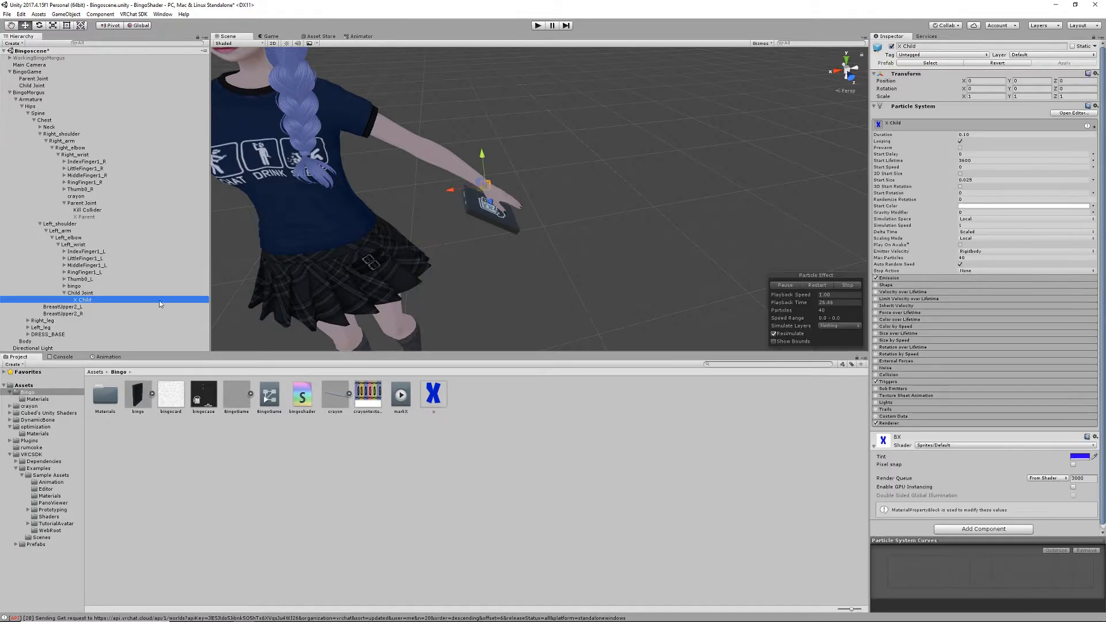
middle_drag(428, 239, 471, 233)
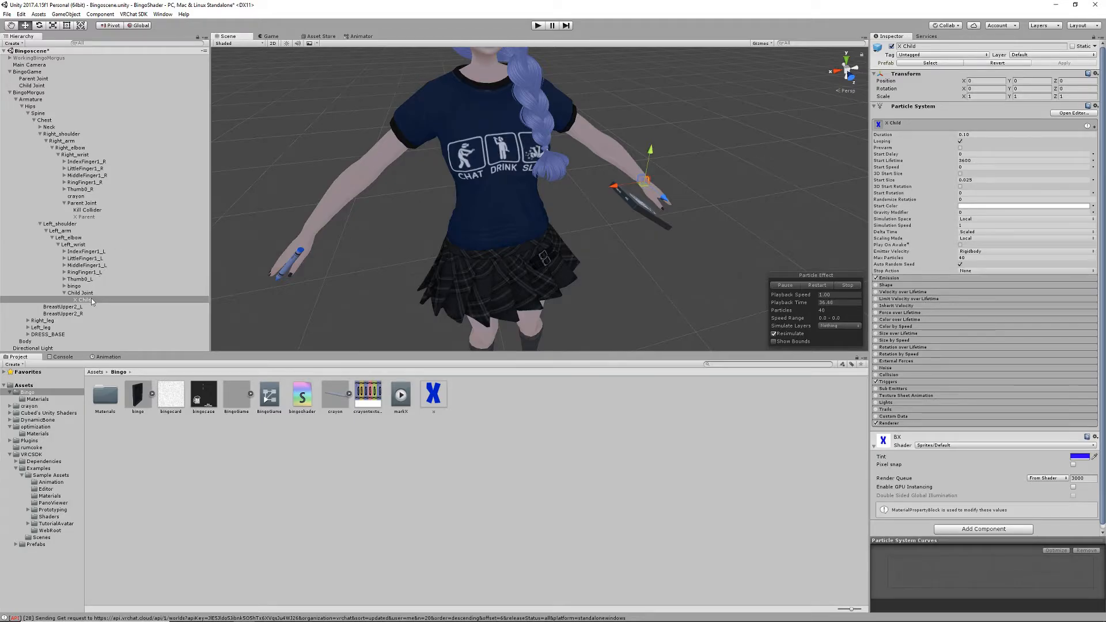
- Move Parent Joint and Child Joint out of the wrist bones to sit directly under the BingoMorgus root
click(85, 204)
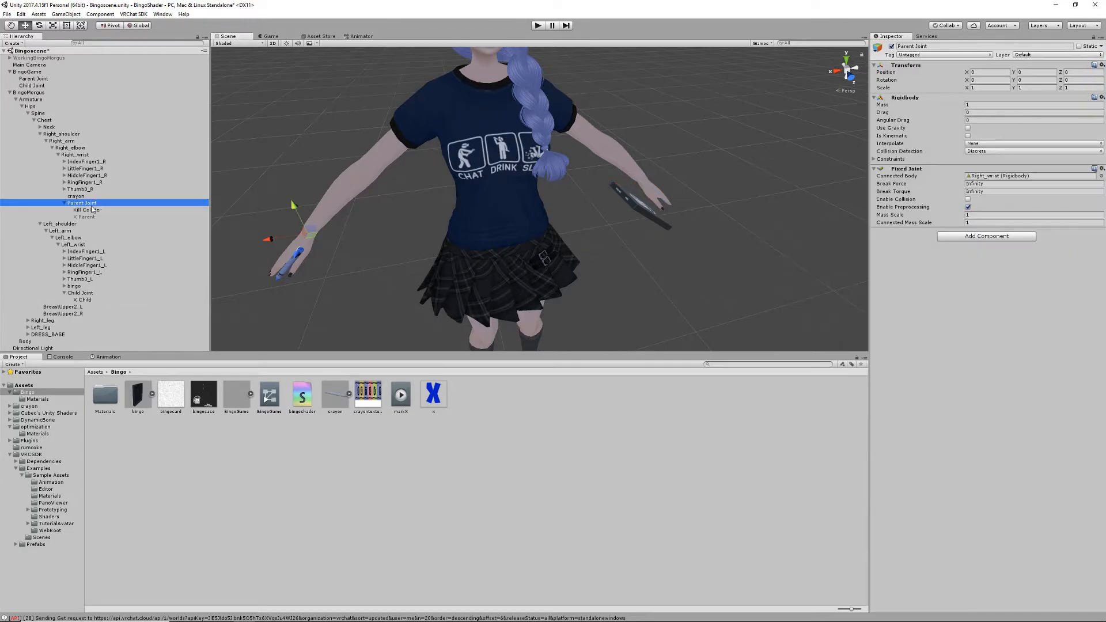
drag(85, 203, 42, 96)
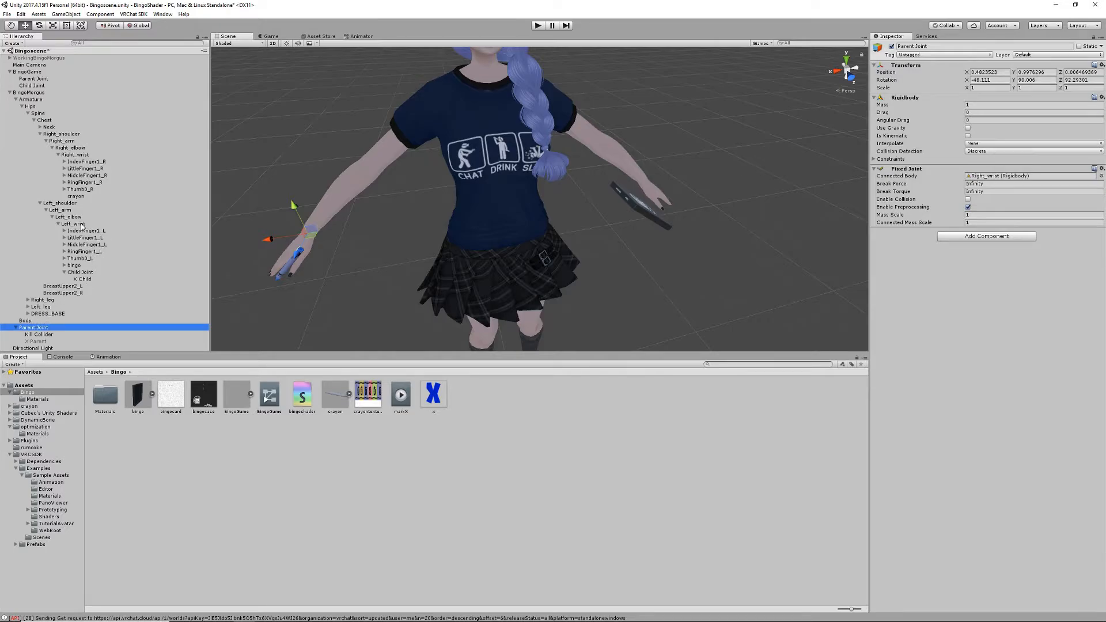
drag(85, 275, 37, 94)
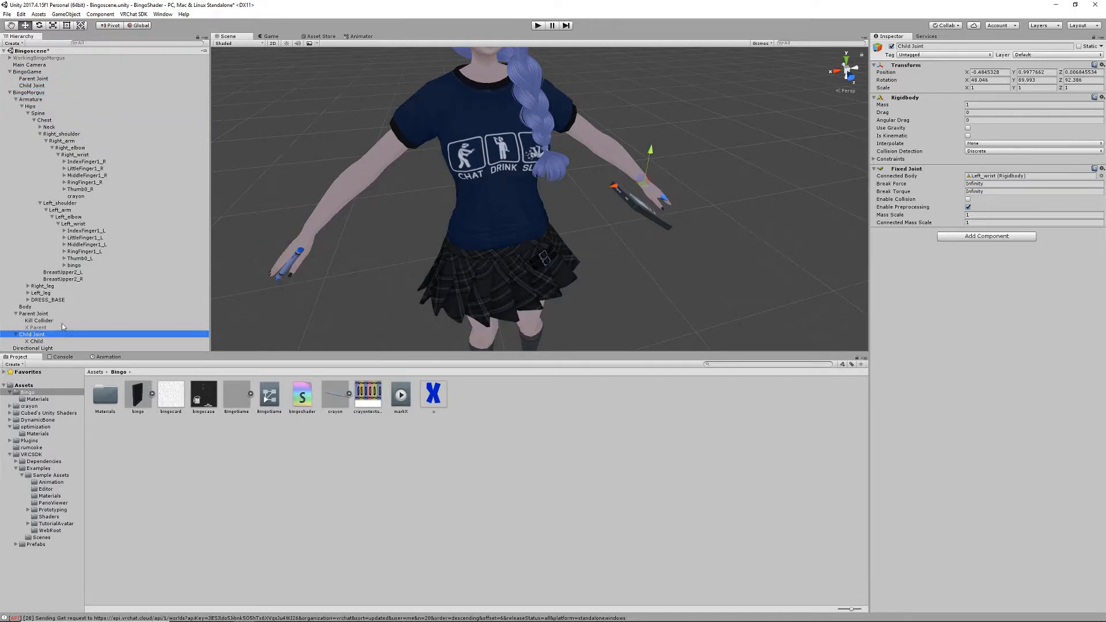
middle_drag(399, 296, 385, 241)
middle_drag(405, 179, 400, 196)
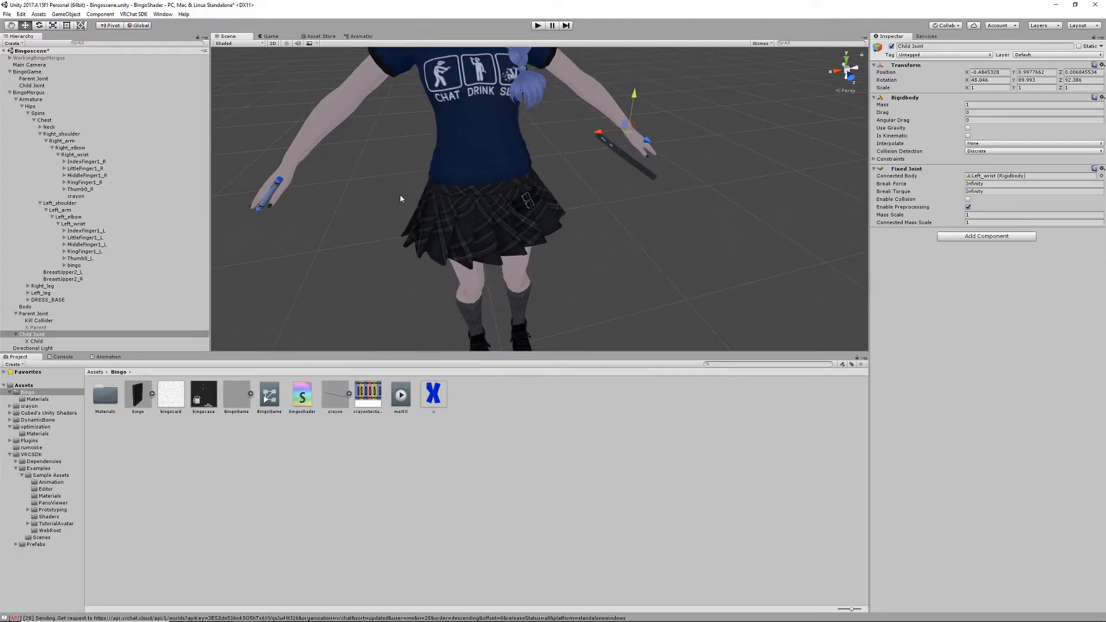
- Nest X Child under X Parent inside the avatar's Parent Joint
click(41, 322)
click(38, 328)
click(46, 314)
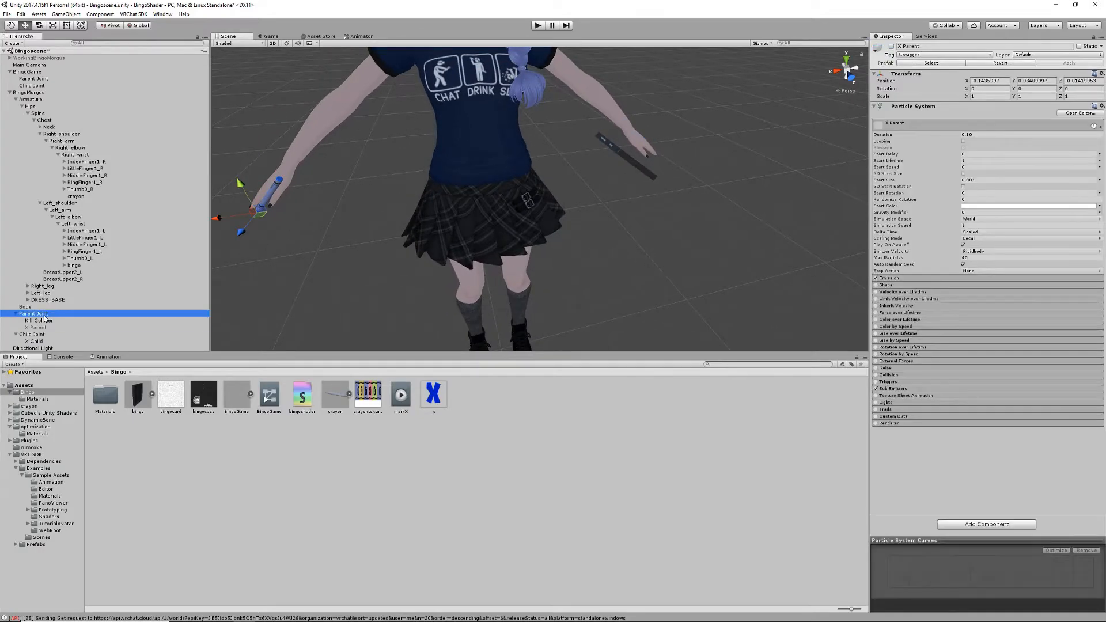
click(41, 341)
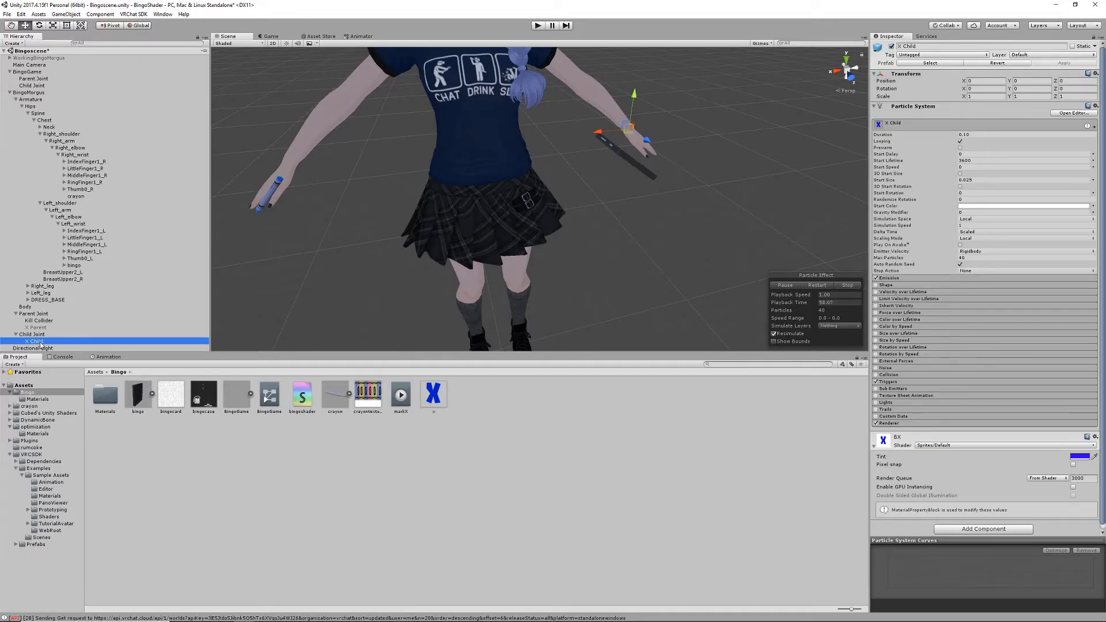
drag(39, 344, 42, 331)
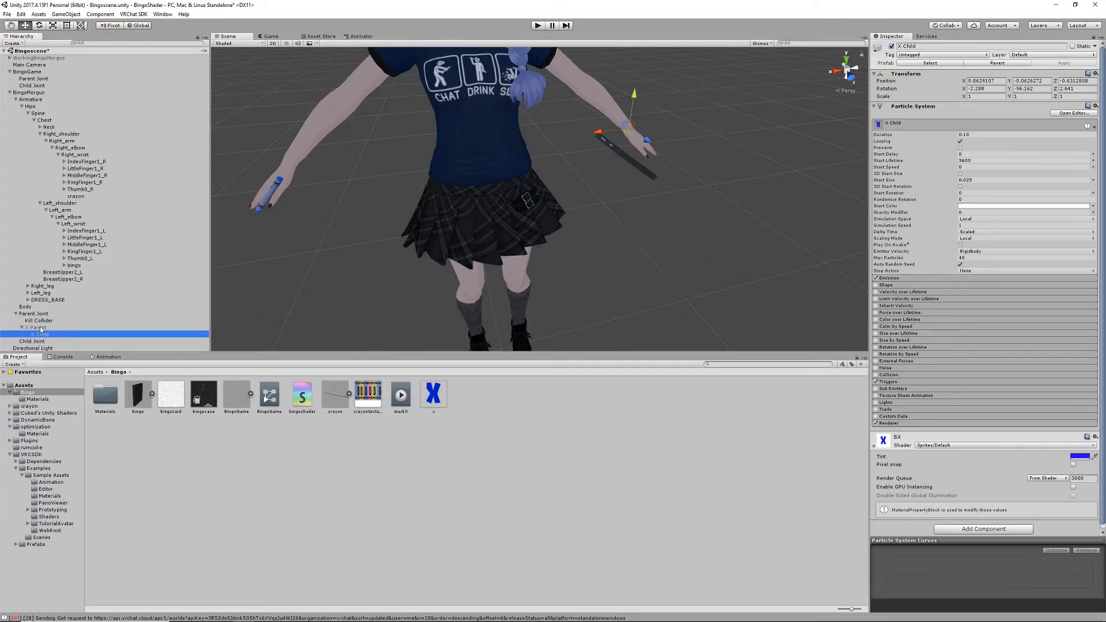
- Assign X Child as the Birth sub emitter of X Parent, and return X Child to the avatar's Child Joint
click(40, 329)
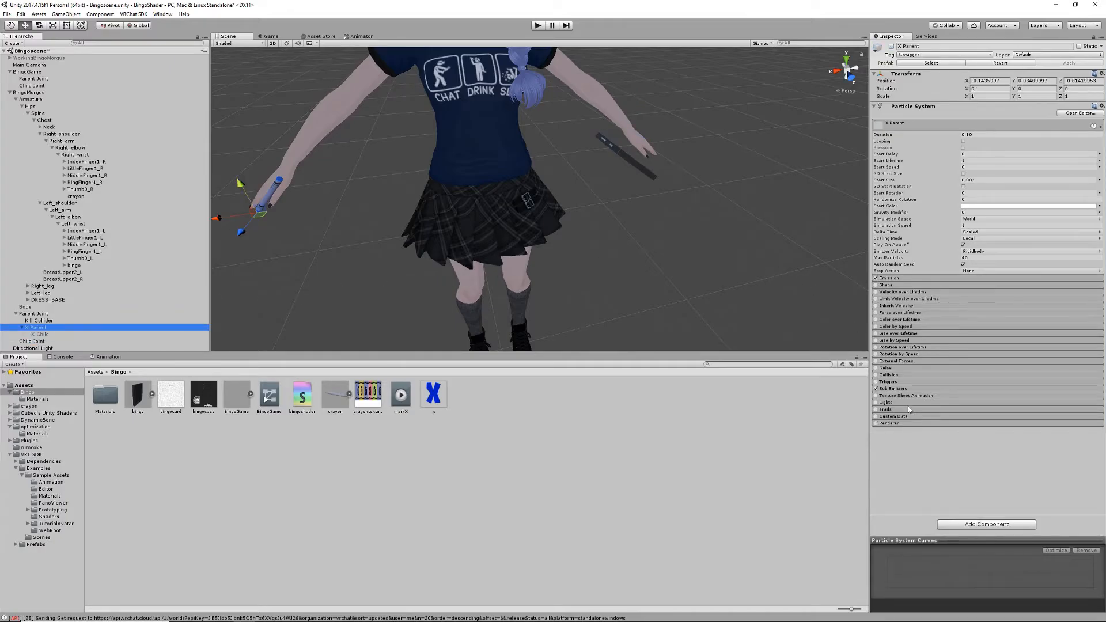
click(895, 389)
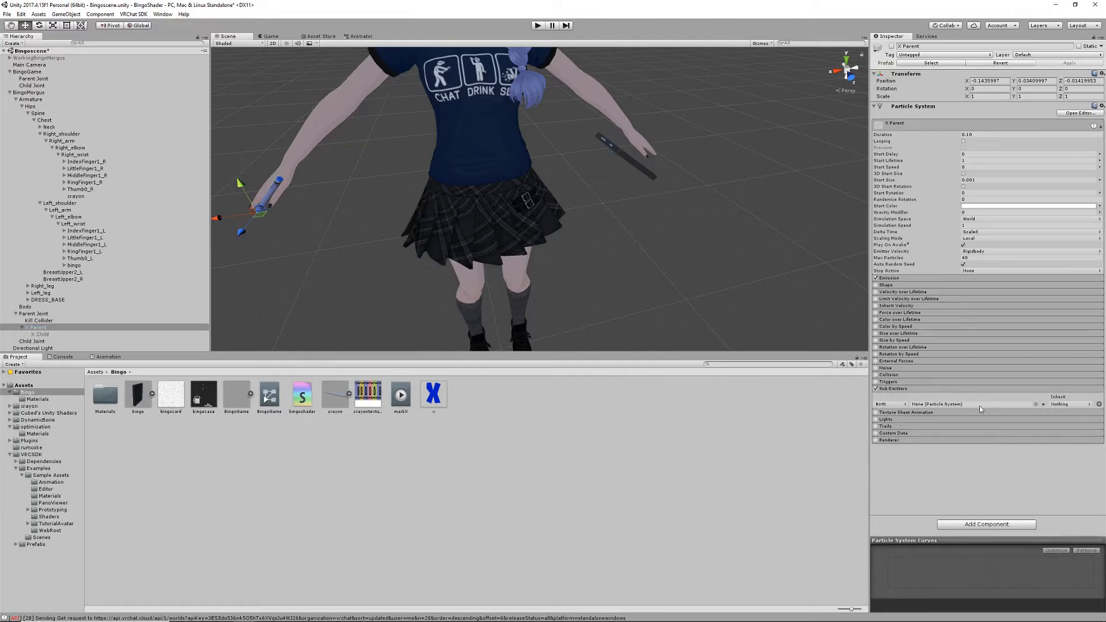
click(45, 335)
click(42, 329)
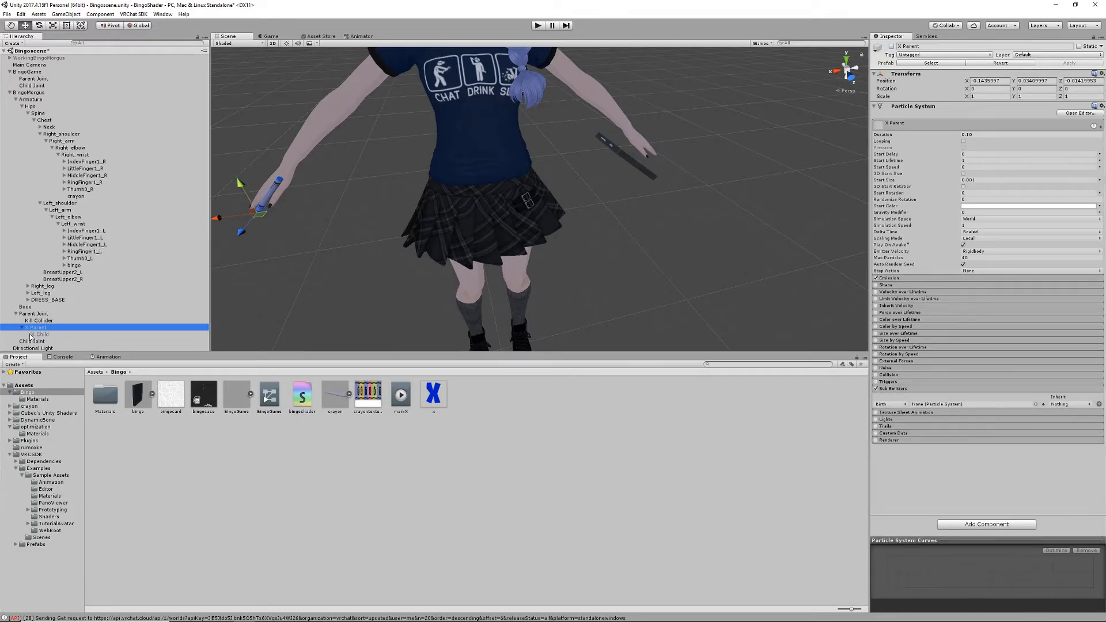
drag(39, 336, 928, 407)
click(929, 407)
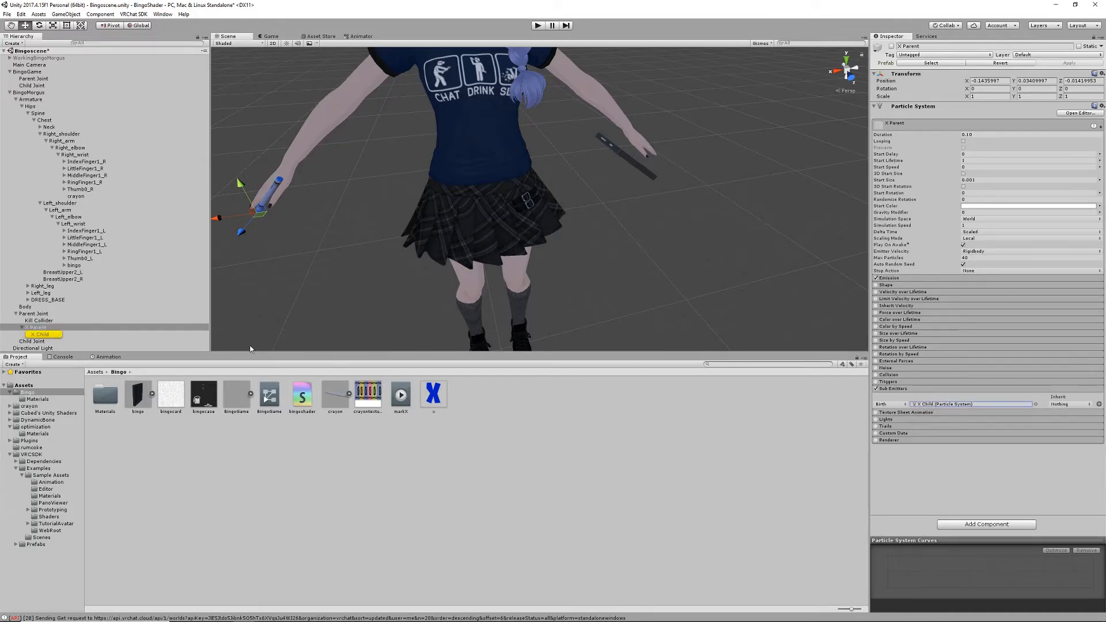
click(72, 334)
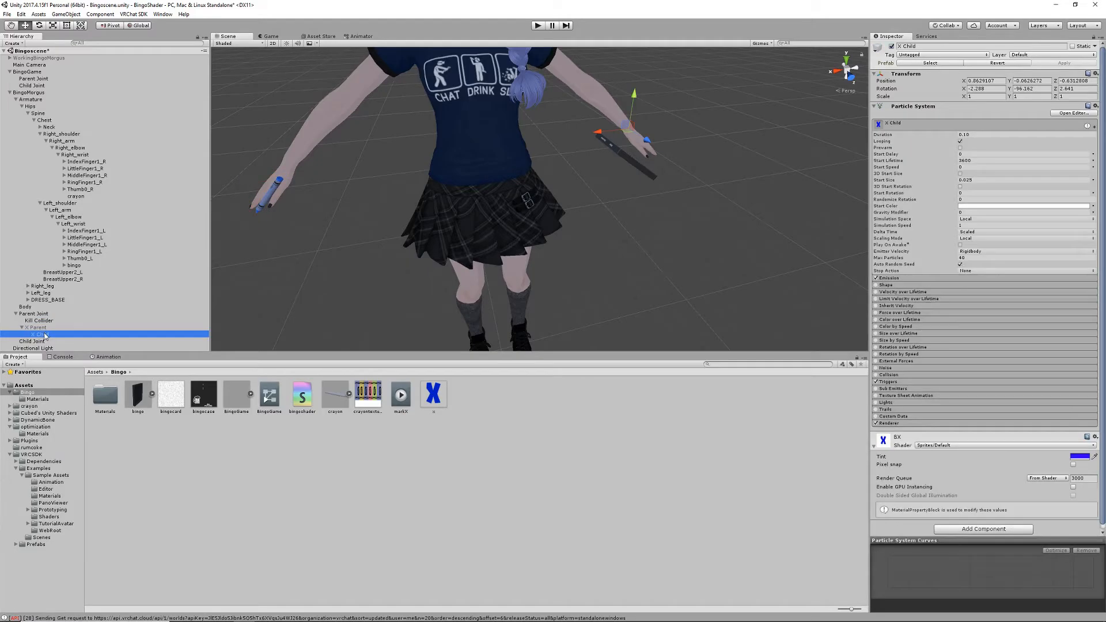
drag(45, 336, 48, 342)
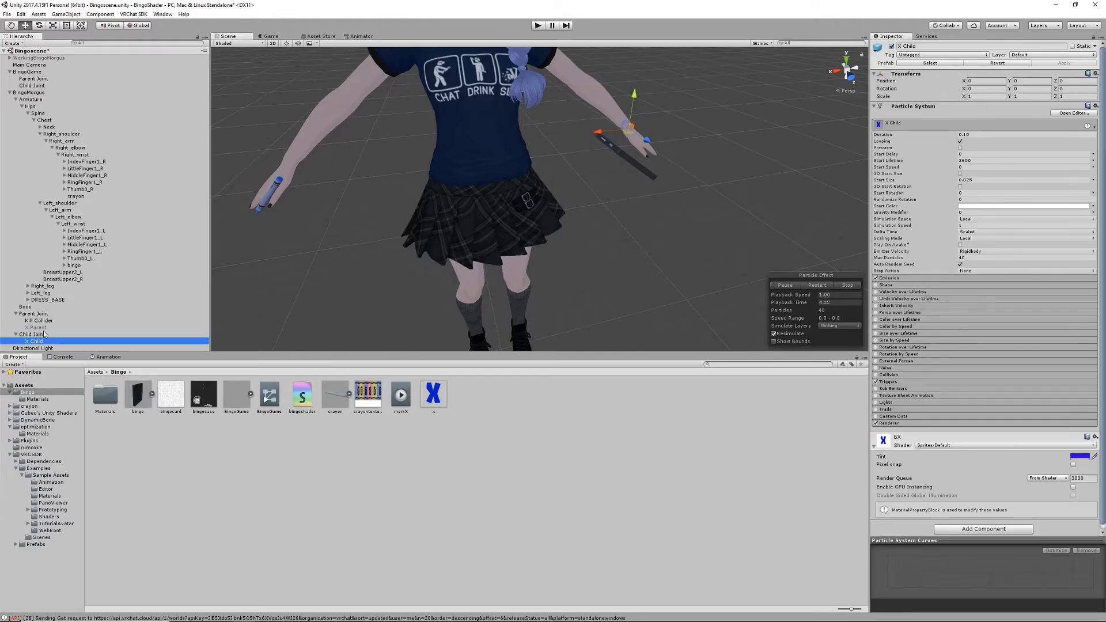
- Assign Kill Collider as the collider in the Triggers module of X Child's particle system
click(907, 382)
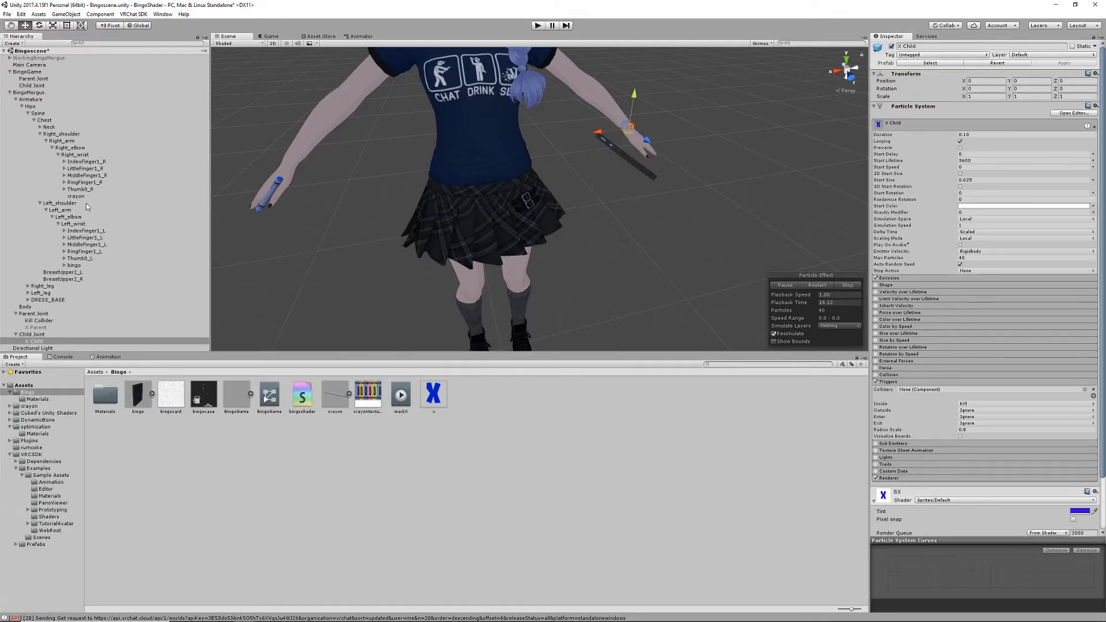
click(45, 321)
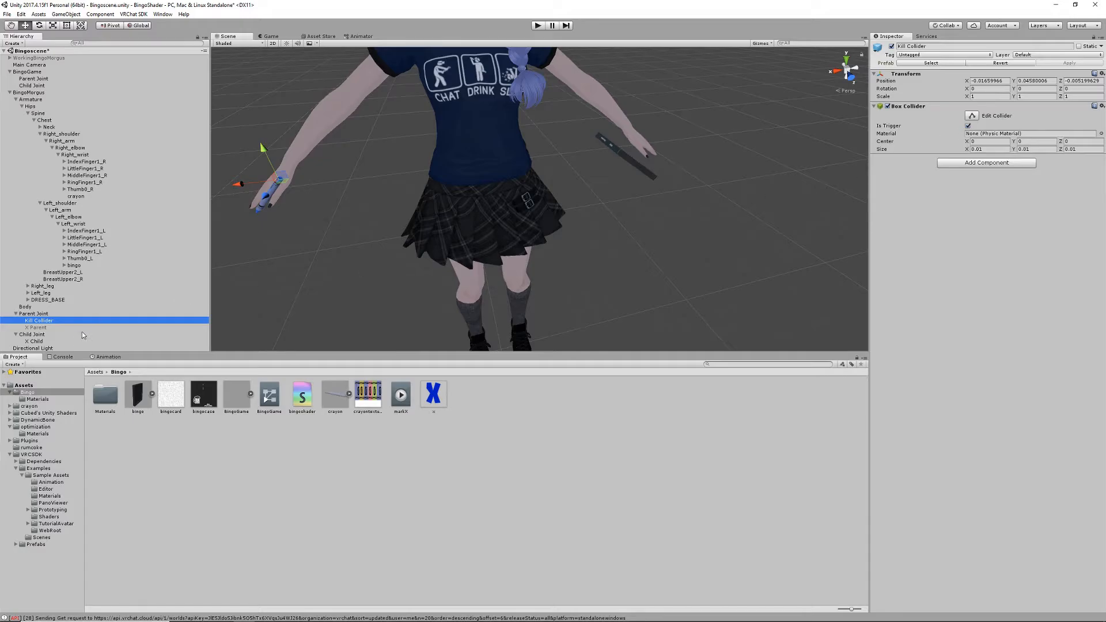
click(39, 341)
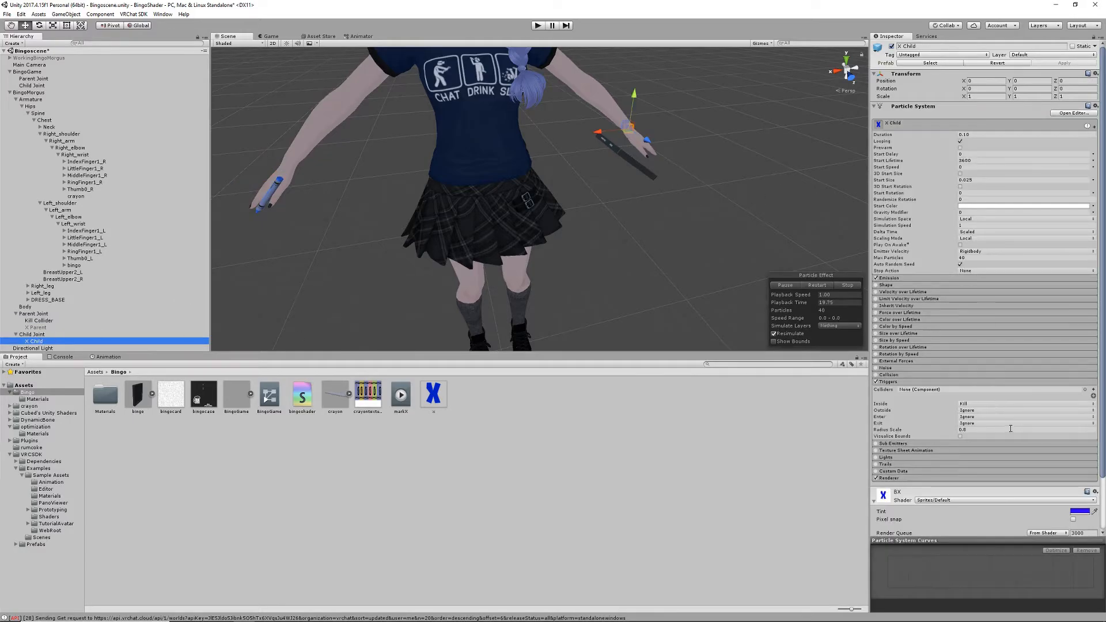
drag(50, 323, 929, 391)
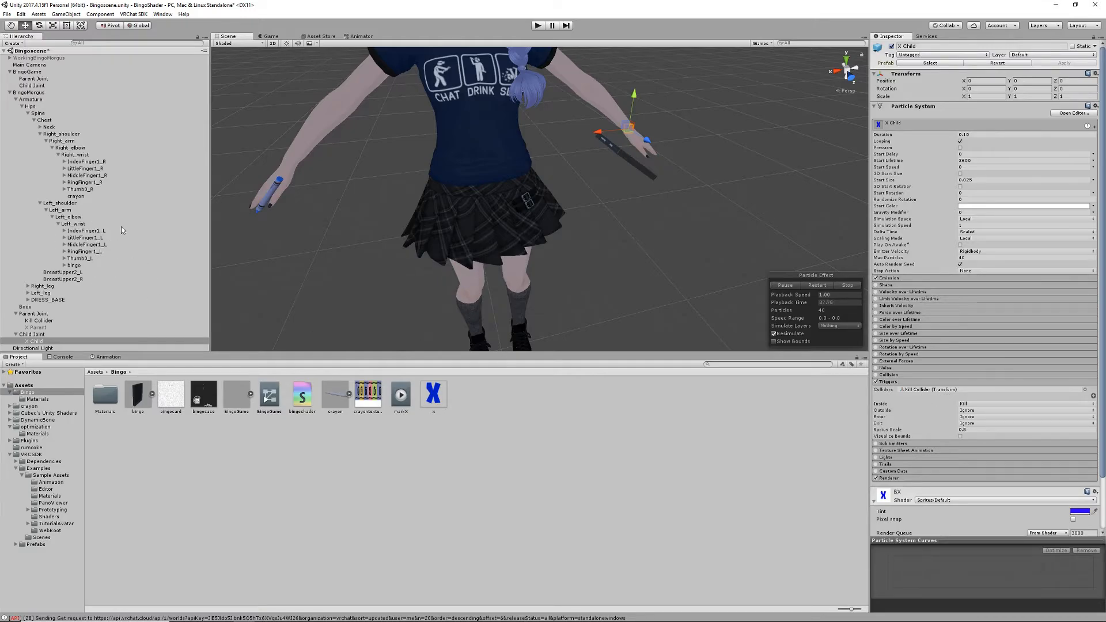
- Set the color of the BCard material in the Bingo Materials folder to off-white F1F0F4FF
middle_drag(436, 235, 402, 284)
right_drag(402, 284, 540, 113)
middle_drag(520, 112, 533, 148)
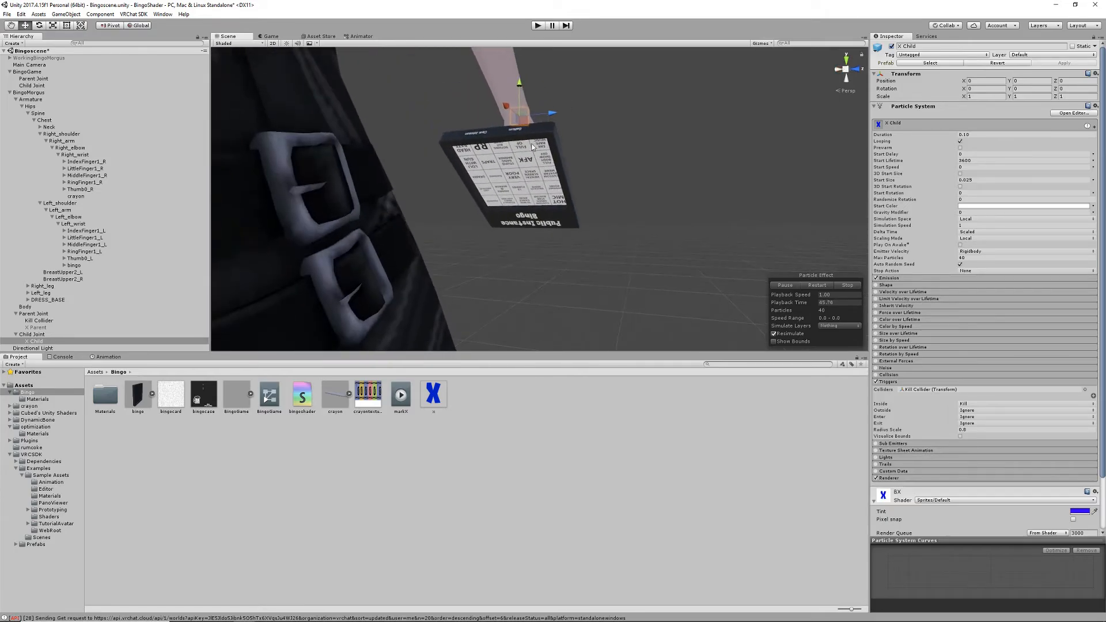
scroll(532, 147, up, 5)
scroll(516, 148, down, 5)
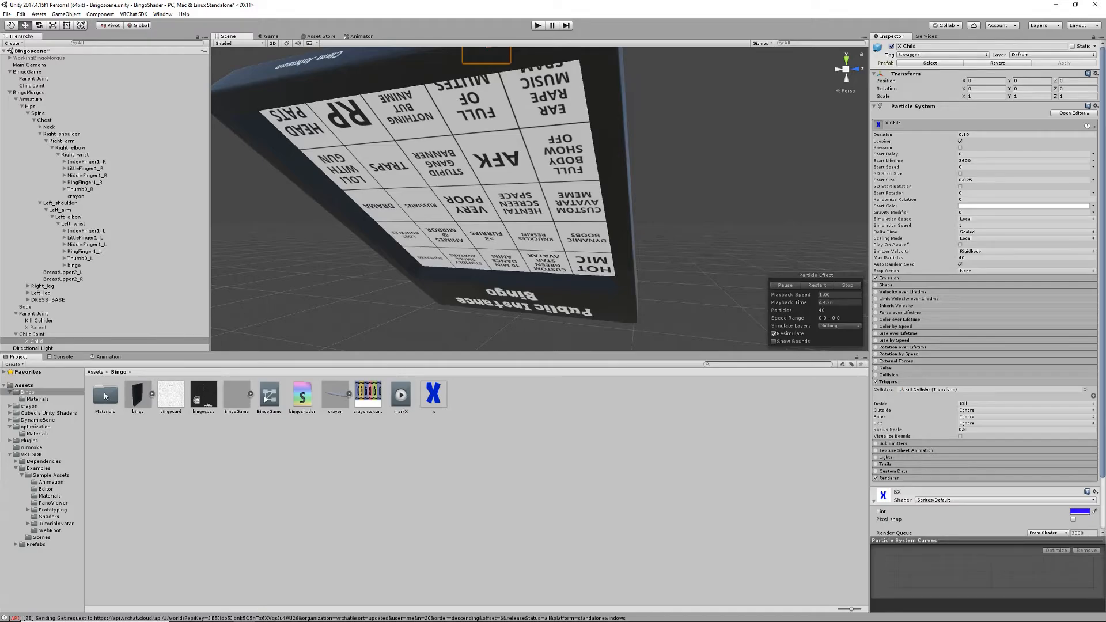
double_click(106, 397)
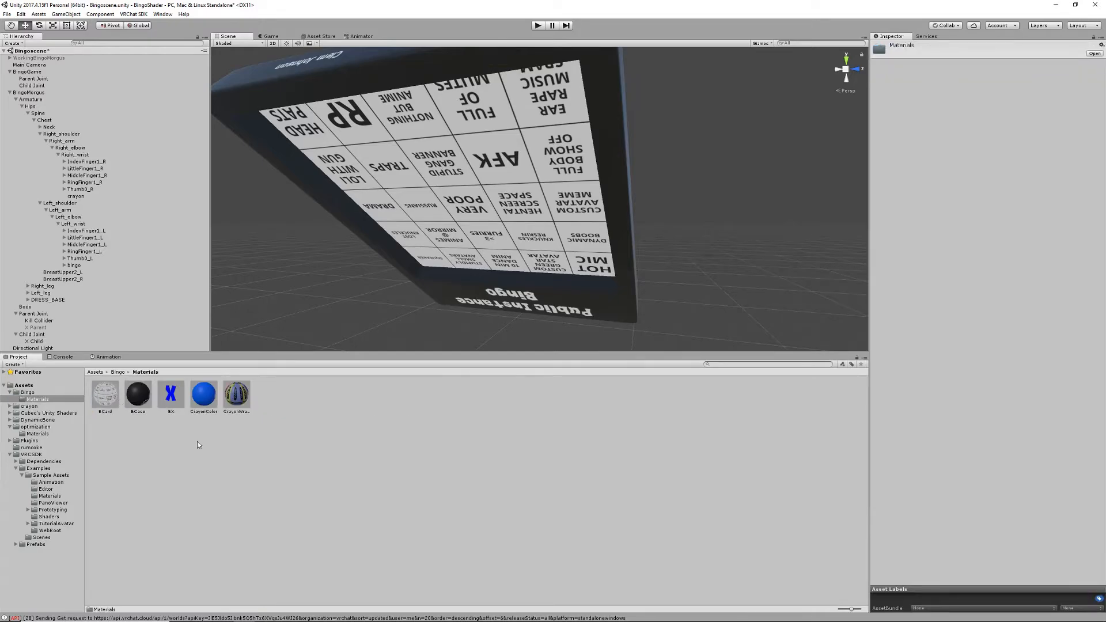
click(103, 397)
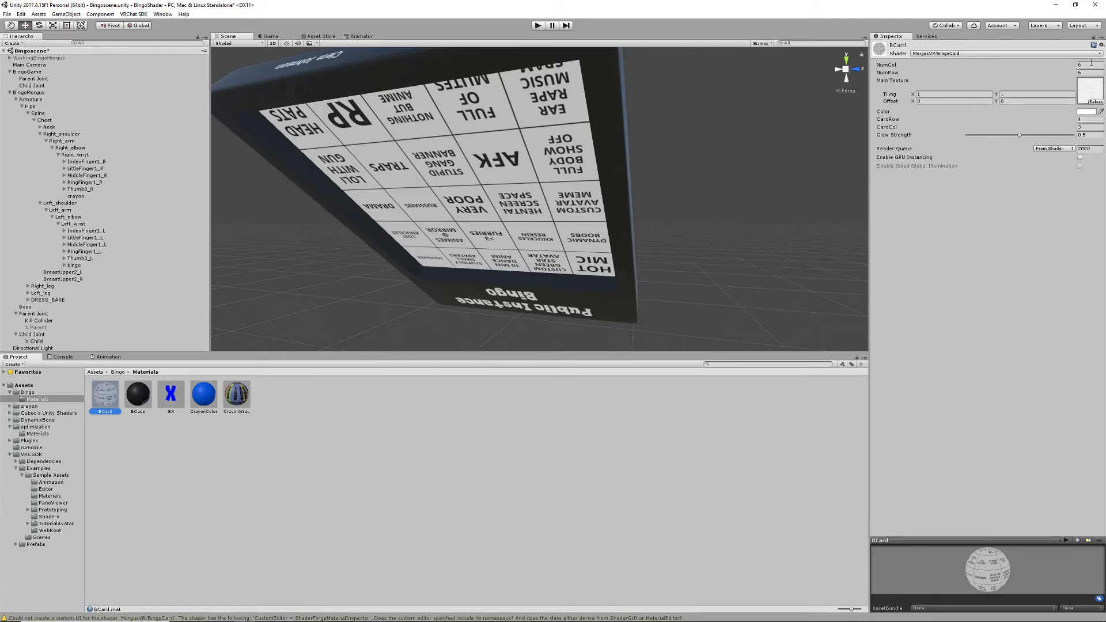
click(1087, 113)
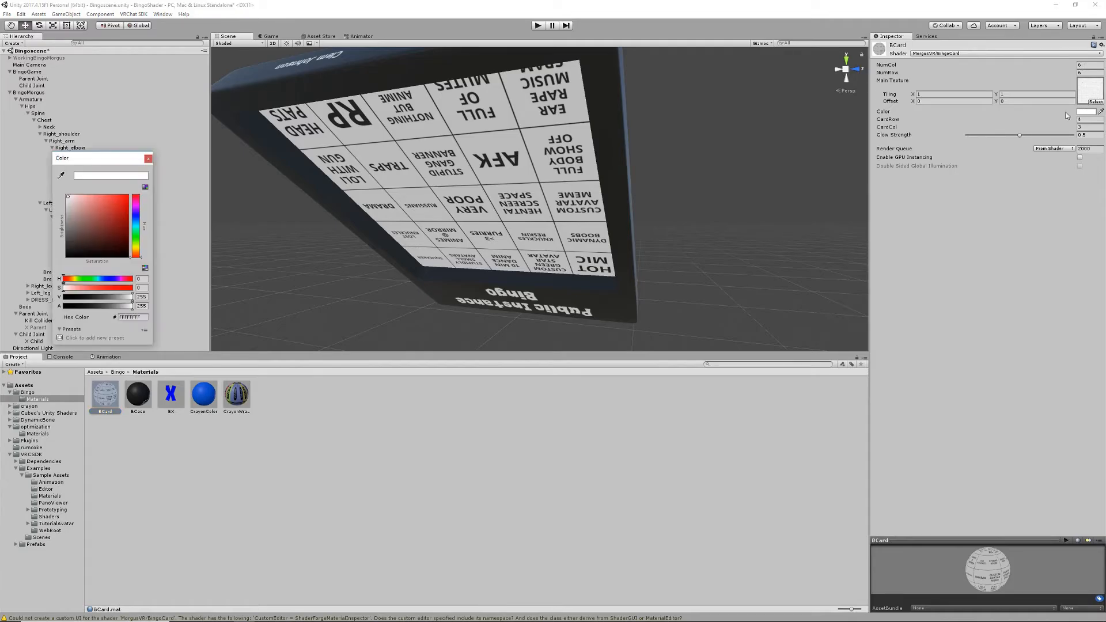
drag(112, 208, 68, 196)
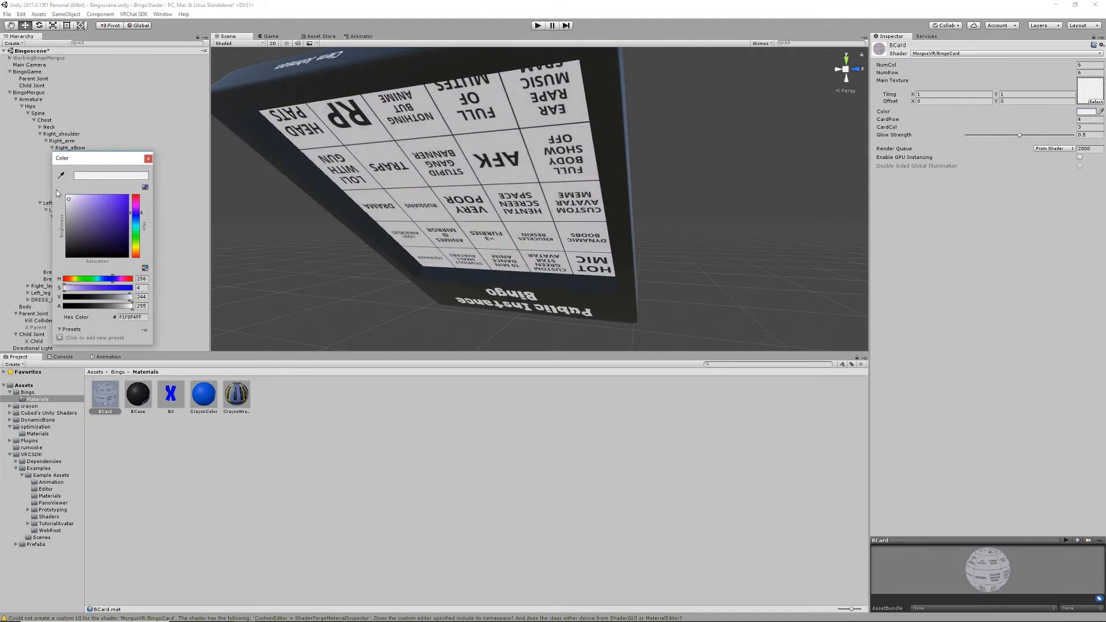
click(148, 159)
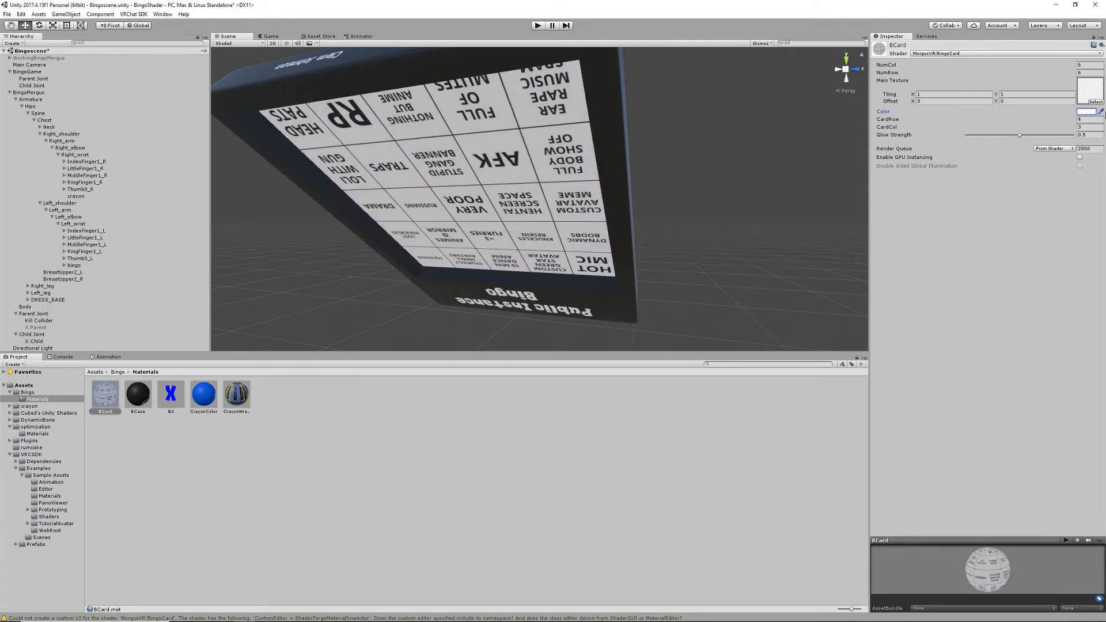
- Set CardRow to 1 on the BCard material, and set CardCol to 1 and then to 5
click(1087, 120)
text(1)
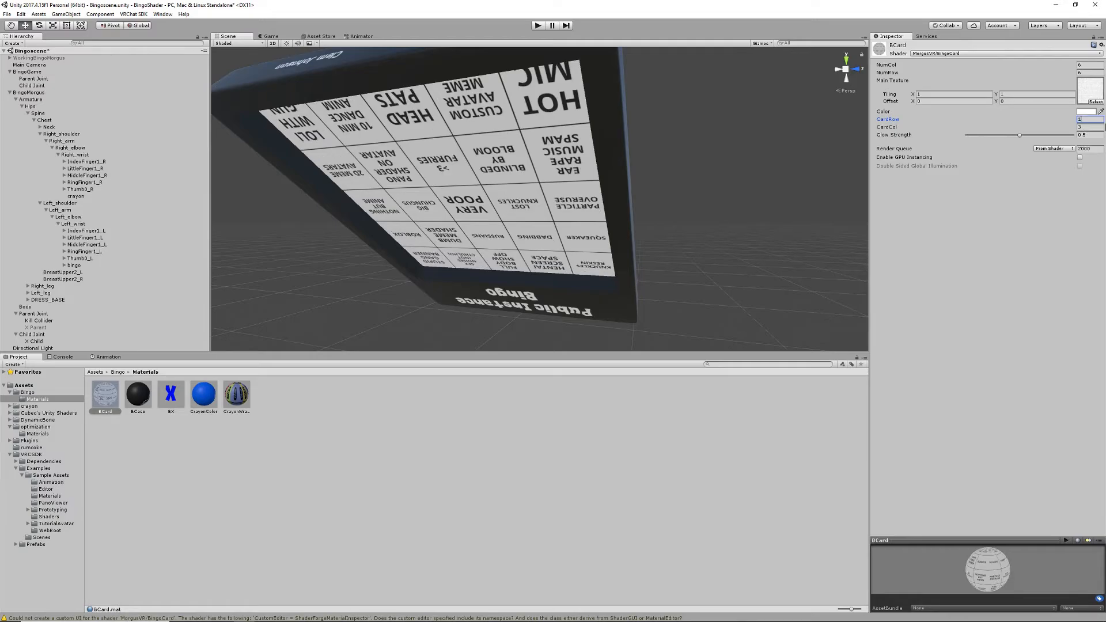
click(1086, 127)
text(1)
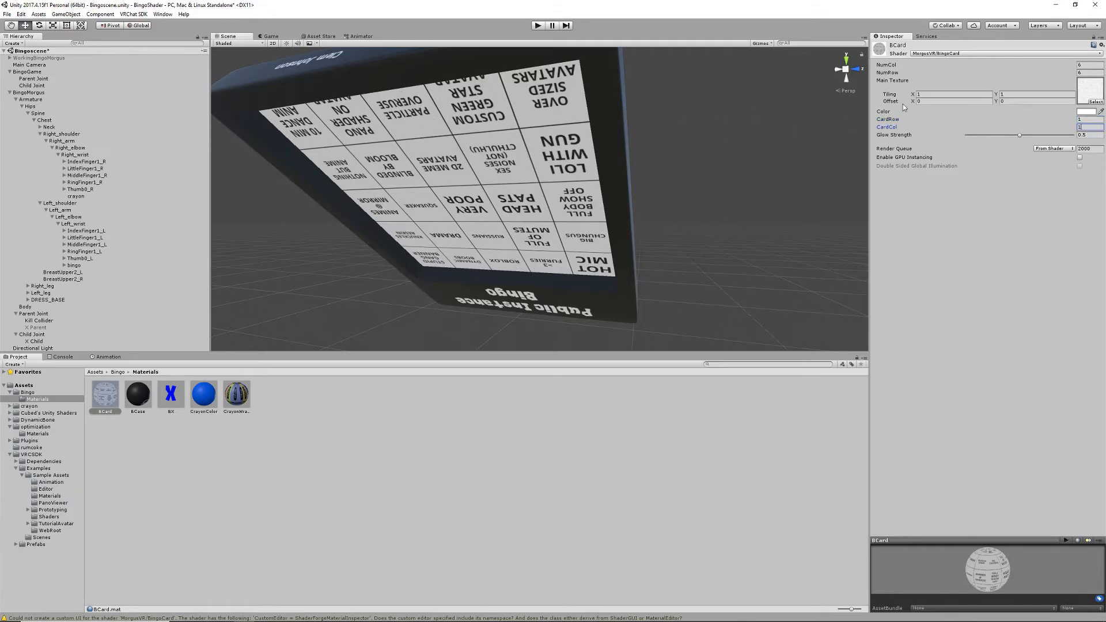
double_click(1083, 127)
text(5)
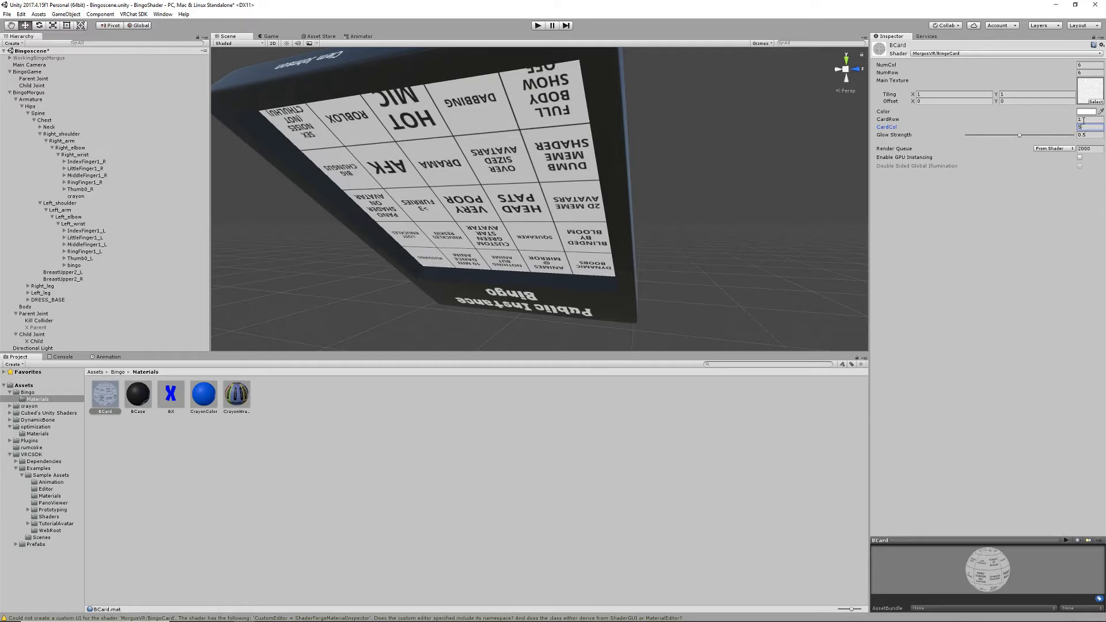
click(1084, 119)
- Try a Glow Strength of 0.39 on the BCard material and restore it to 0.5
mouse_move(1021, 136)
mouse_down()
mouse_move(1066, 136)
mouse_move(972, 137)
mouse_move(1055, 138)
mouse_move(1008, 140)
mouse_up()
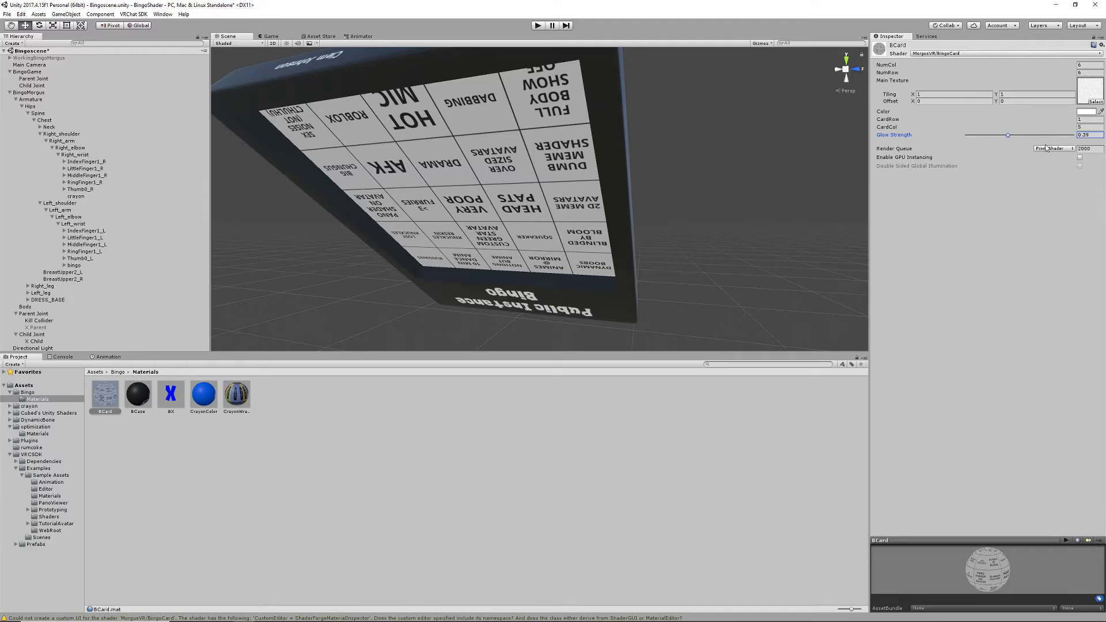
click(1089, 136)
text(.5)
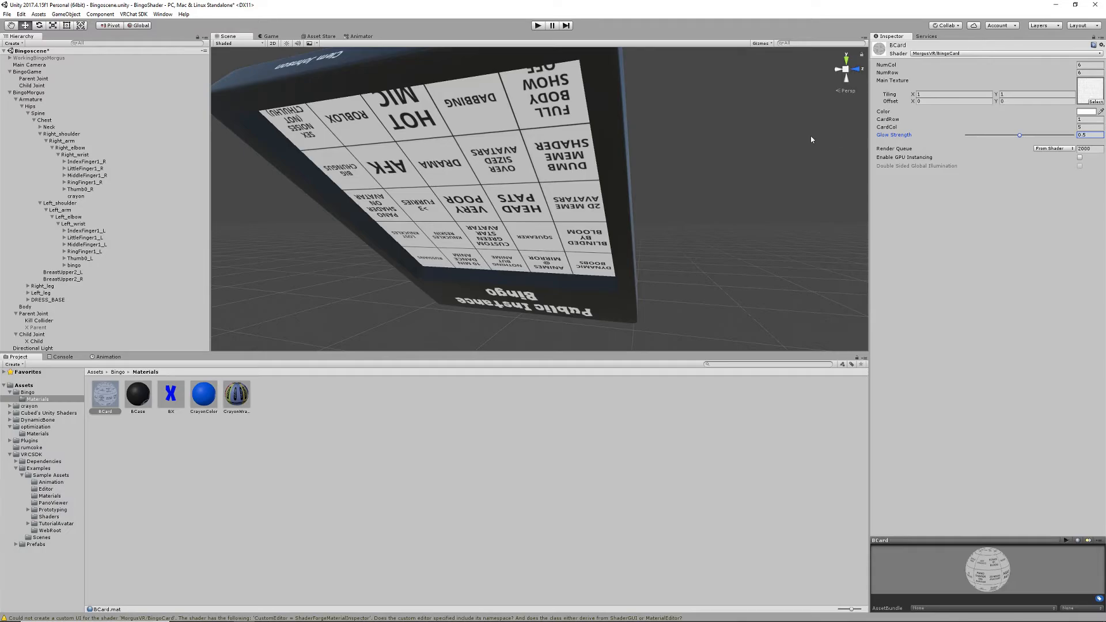
- Review the BingoMorgus avatar descriptor and the animation overrides of the BingoOverBase controller in the optimization folder
middle_drag(633, 130, 632, 133)
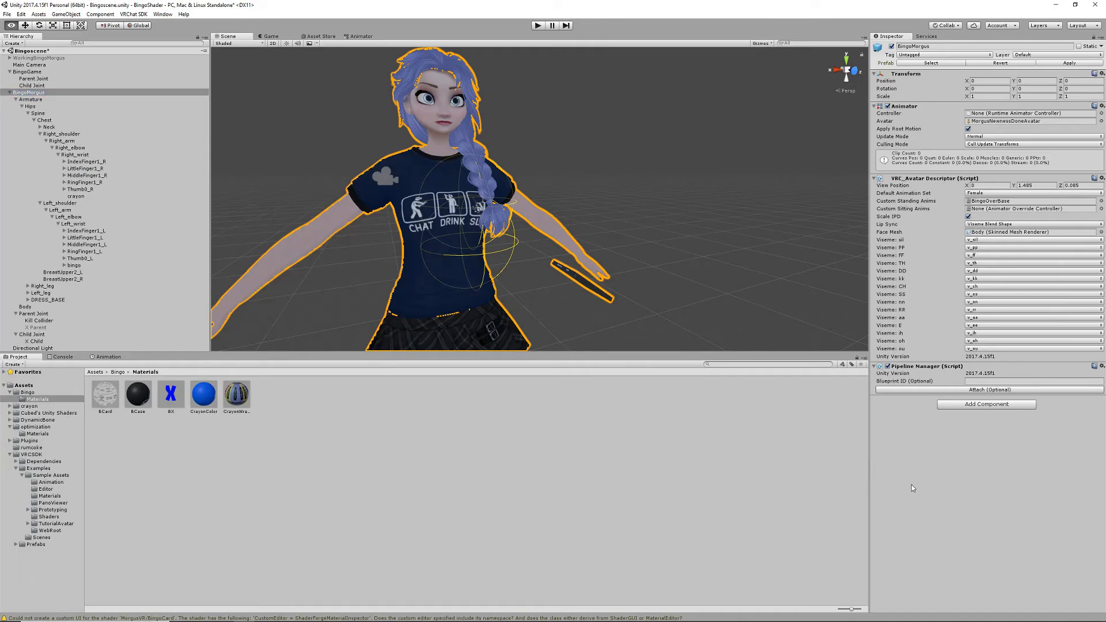
alt+drag(695, 280, 608, 259)
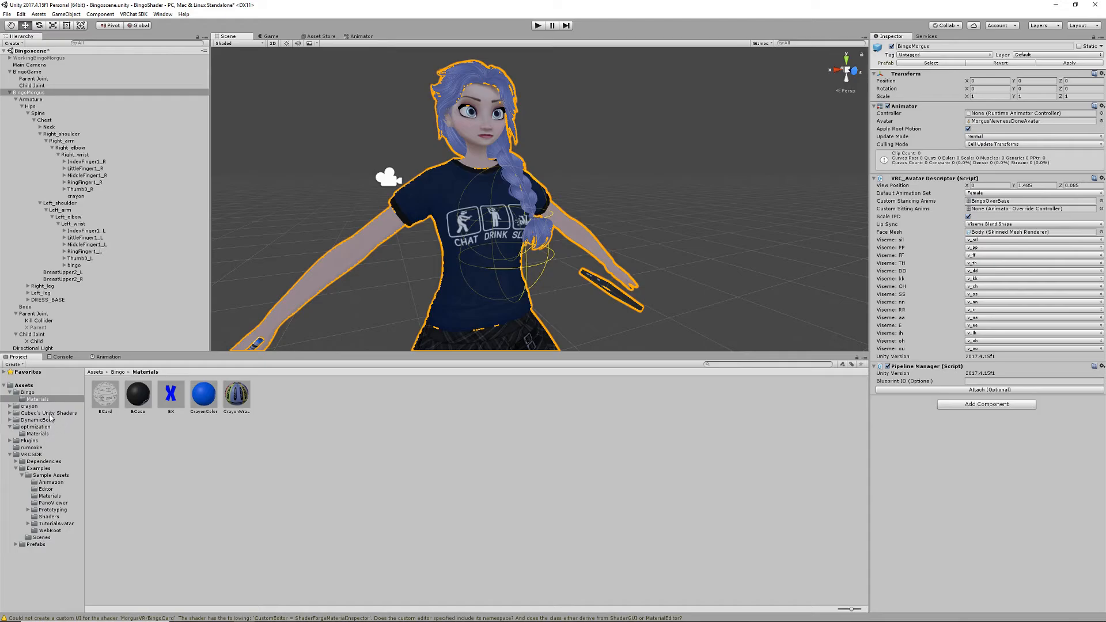
click(34, 395)
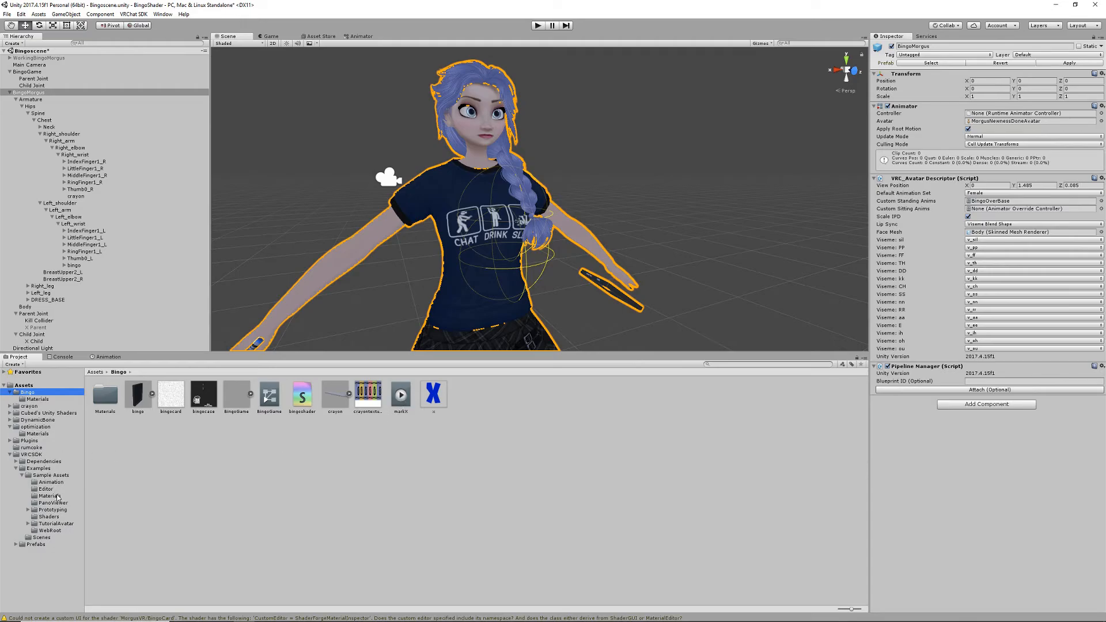
click(48, 427)
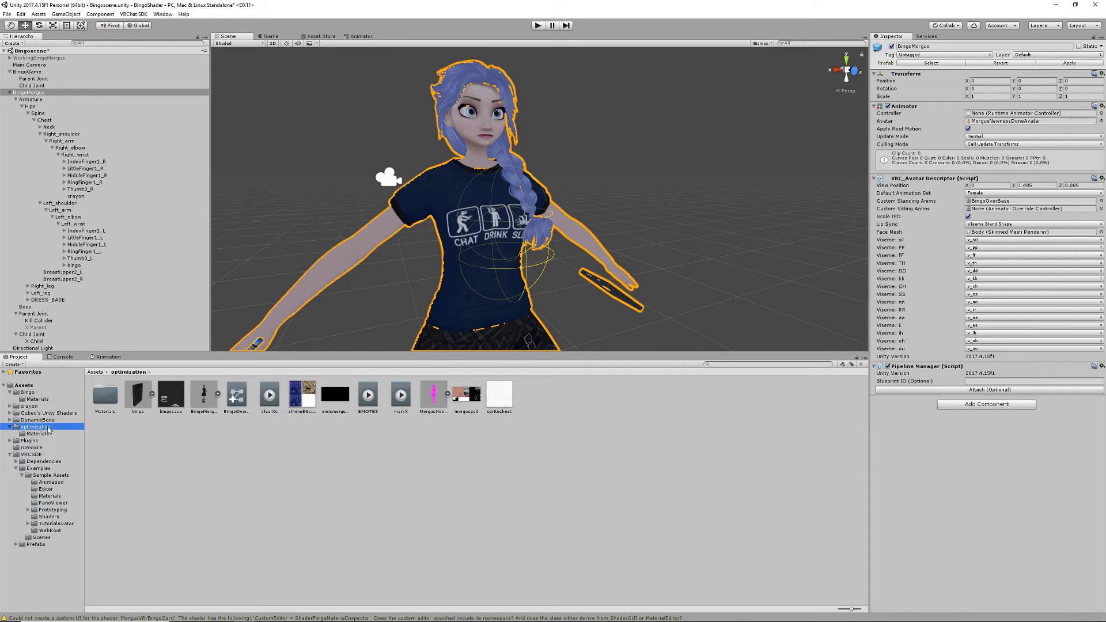
click(248, 395)
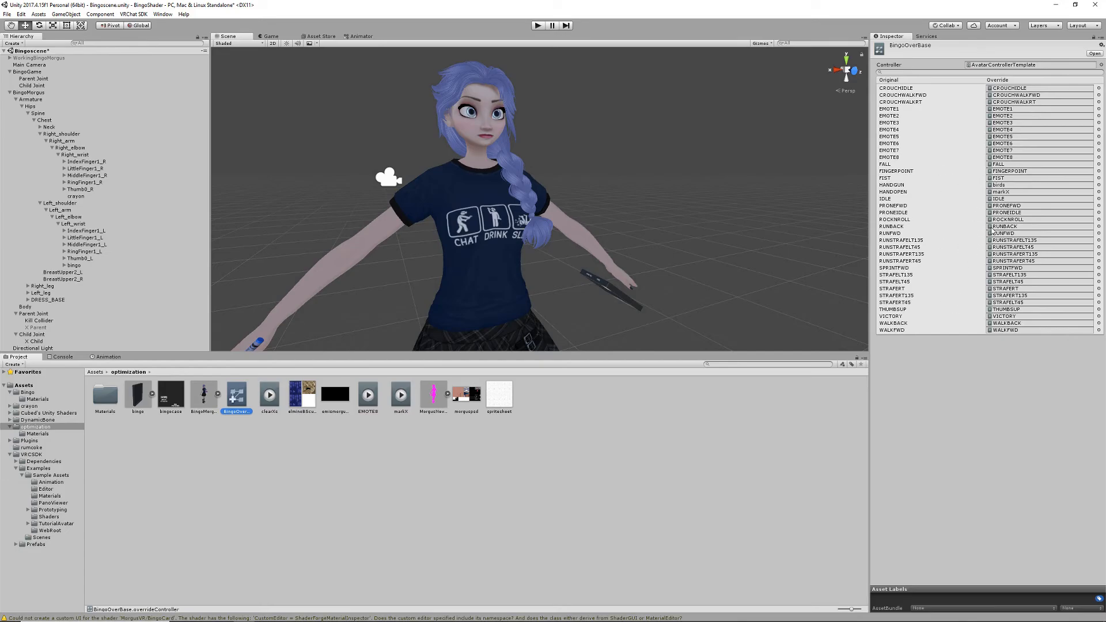
- Assign the BingoOverBase override controller to Custom Standing Anims in the BingoMorgus avatar descriptor
click(33, 93)
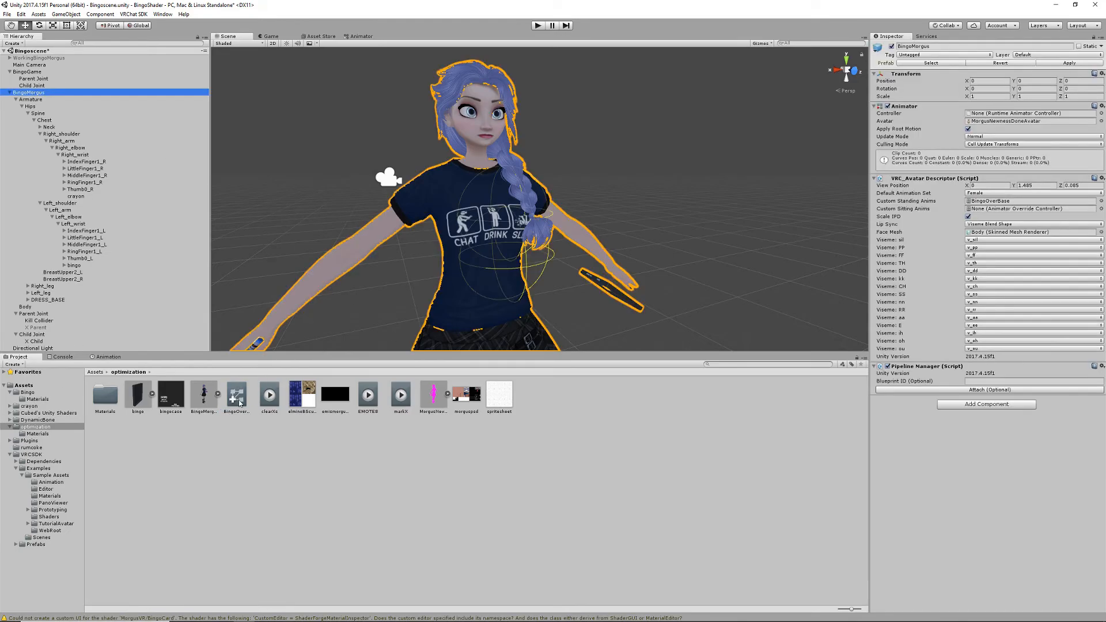
drag(238, 400, 994, 203)
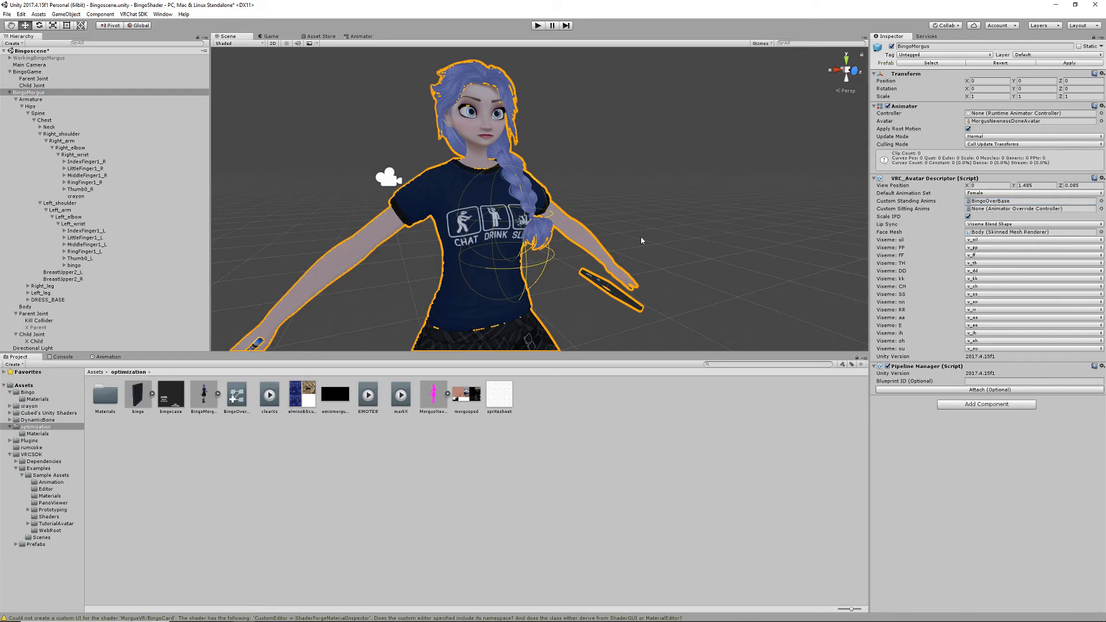
mouse_move(474, 231)
middle_down()
mouse_move(494, 225)
mouse_move(483, 227)
middle_up()
scroll(483, 226, down, 5)
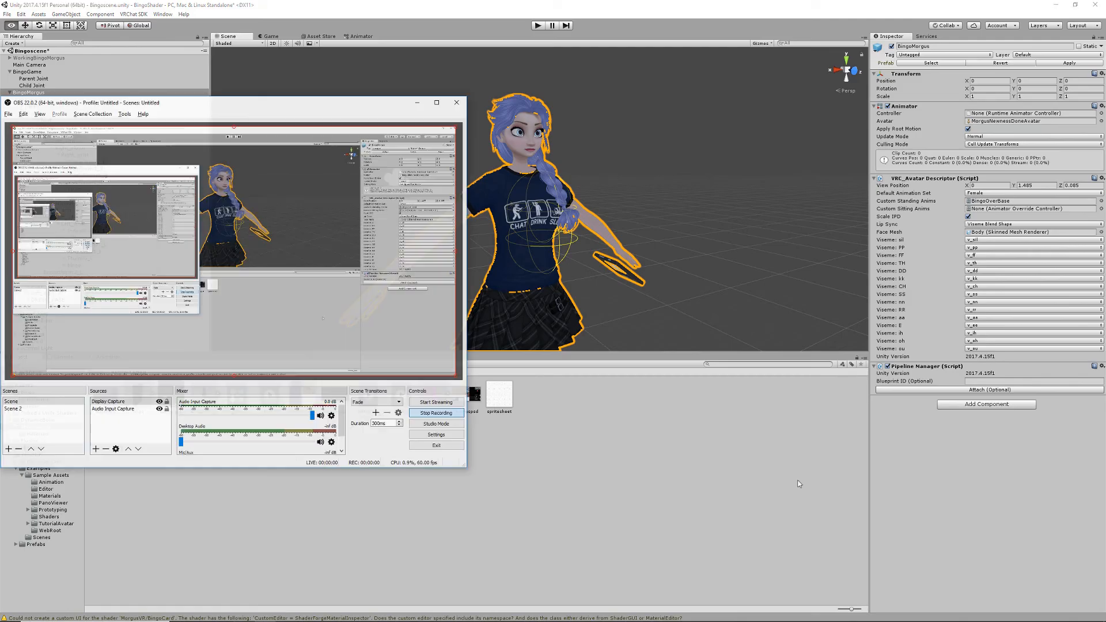
- Switch to the web browser and look through the products in the MorgusVR Spreadshirt shop
click(966, 501)
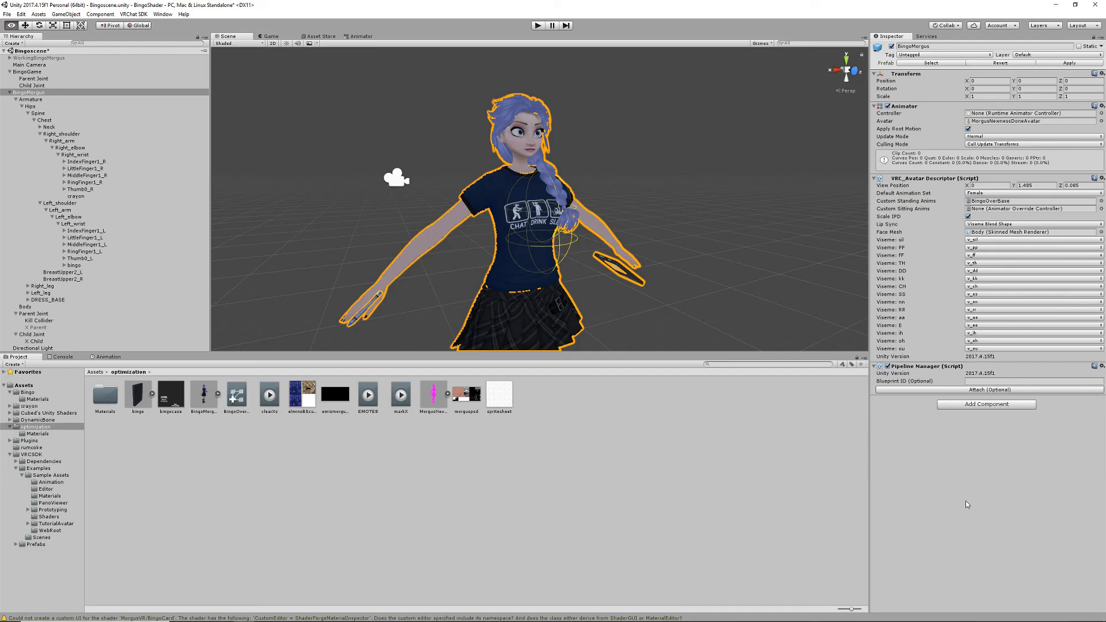
key(alt+Tab)
key(Tab)
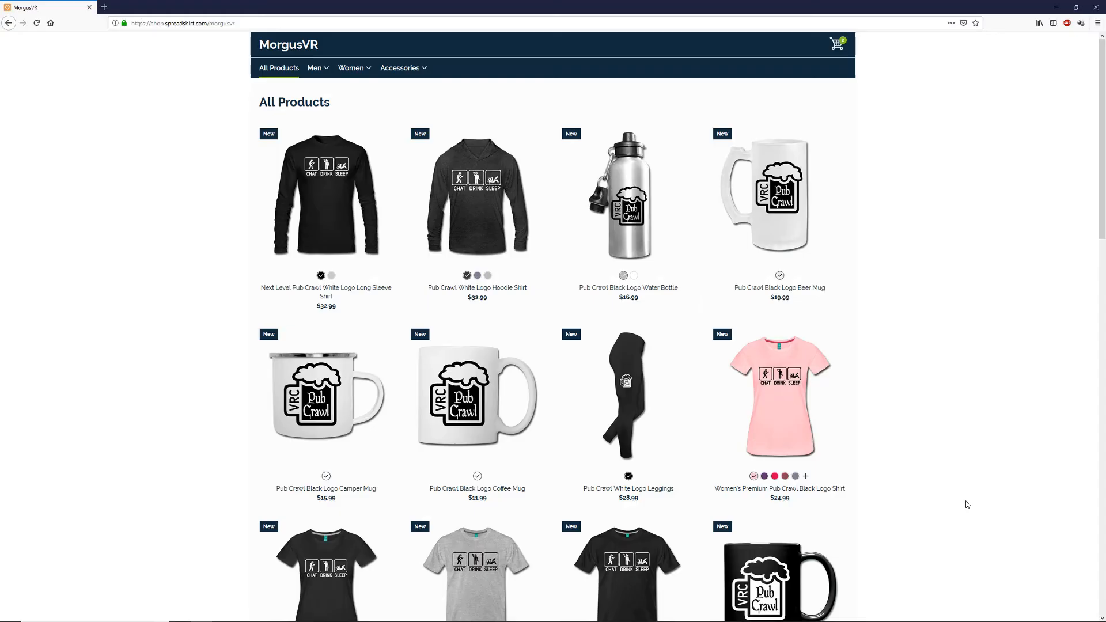
scroll(964, 406, down, 3)
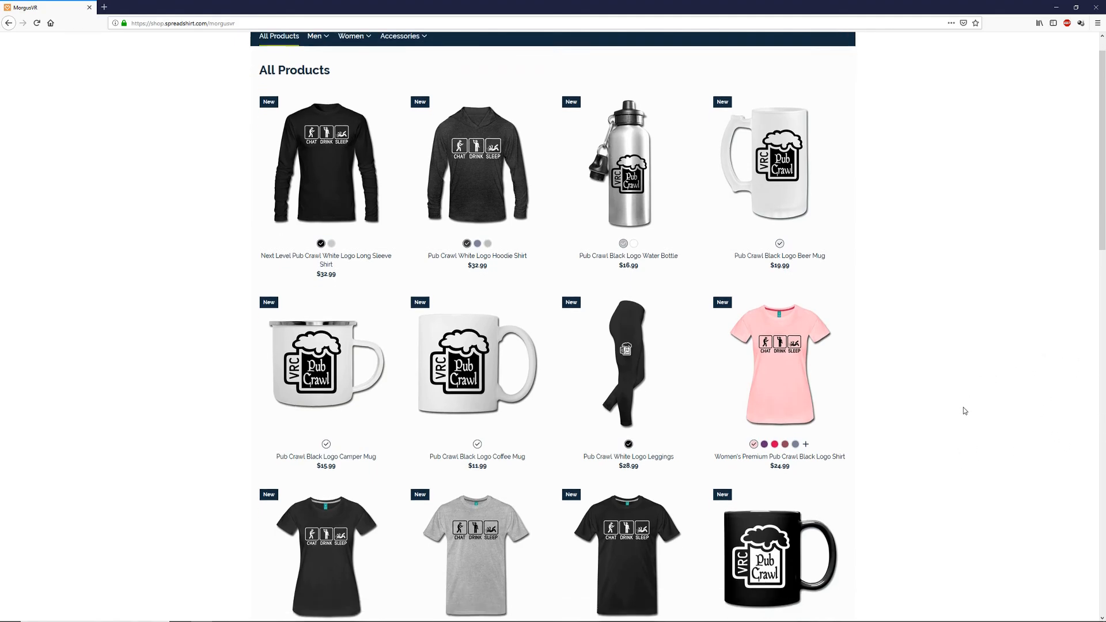
scroll(936, 375, down, 7)
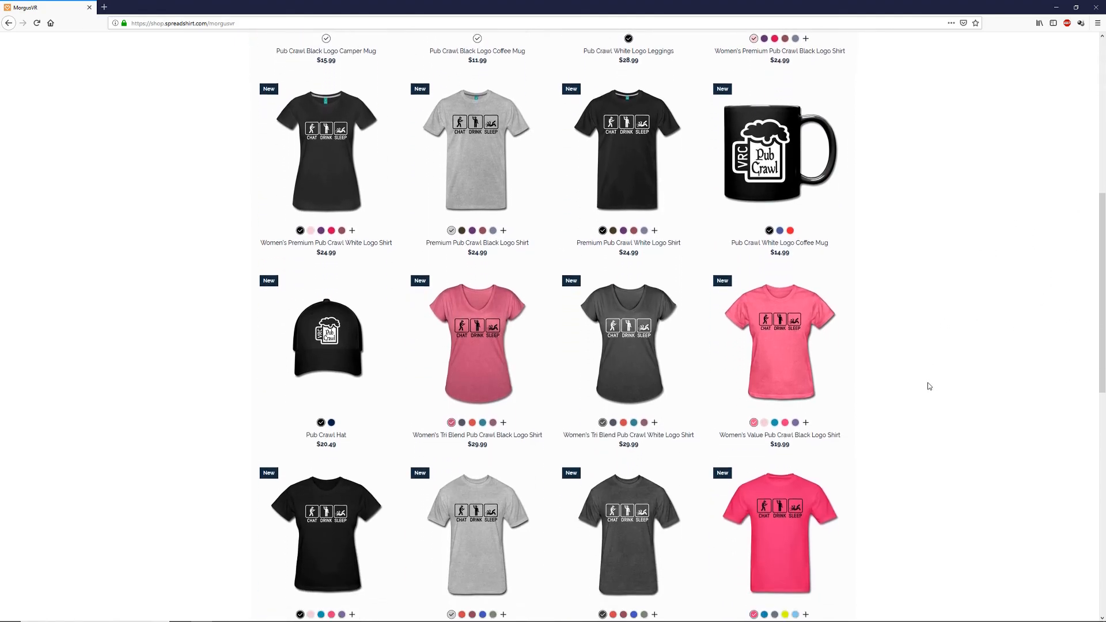
scroll(912, 390, down, 3)
scroll(907, 395, up, 8)
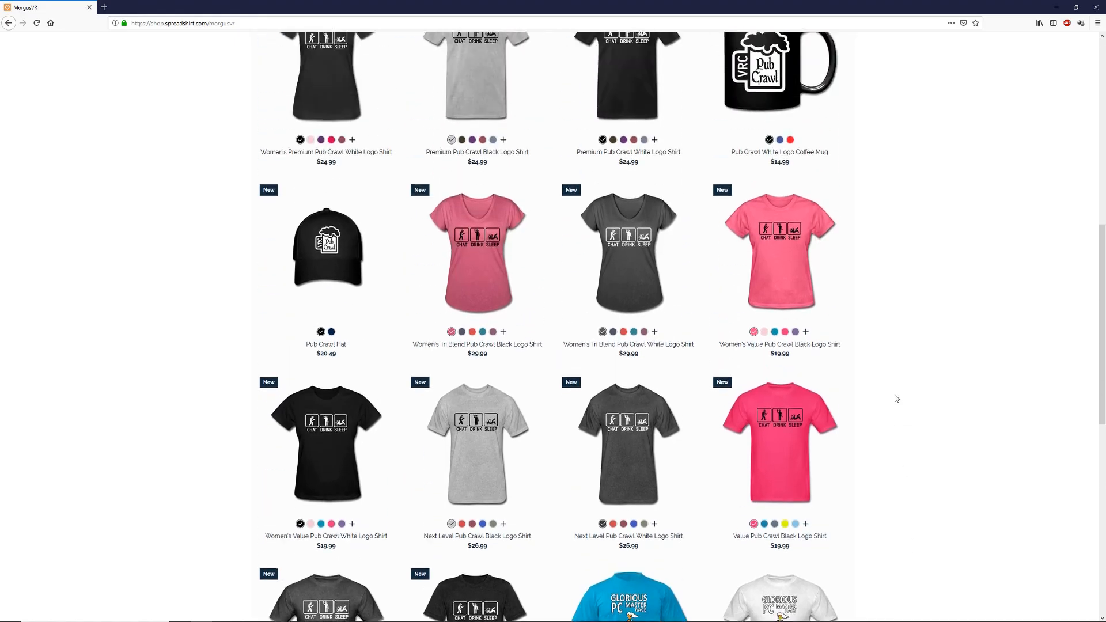
scroll(882, 405, up, 4)
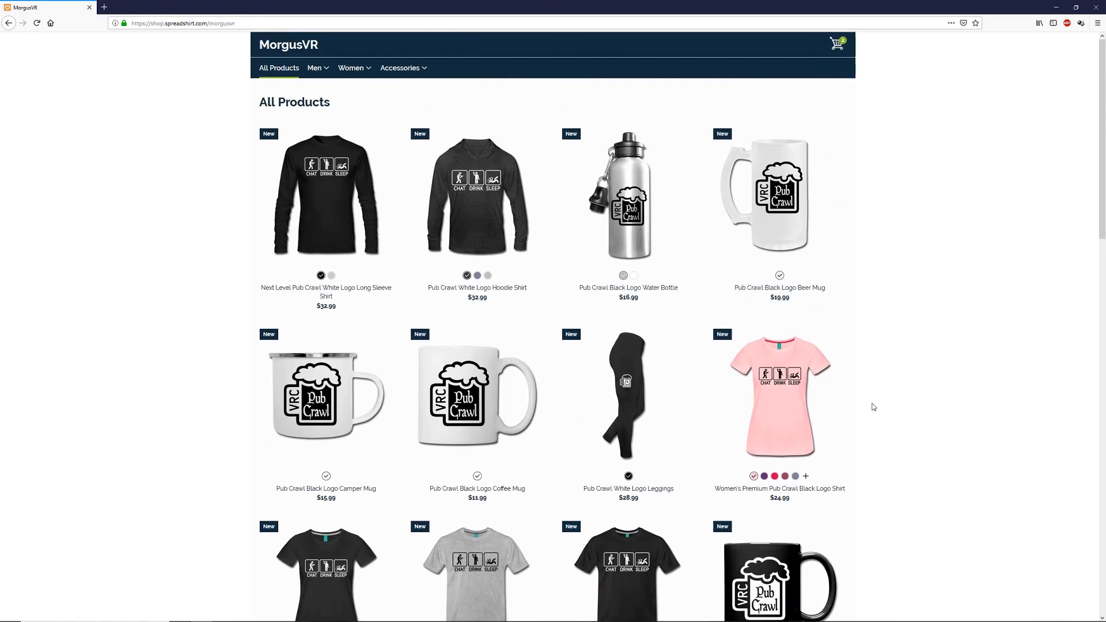